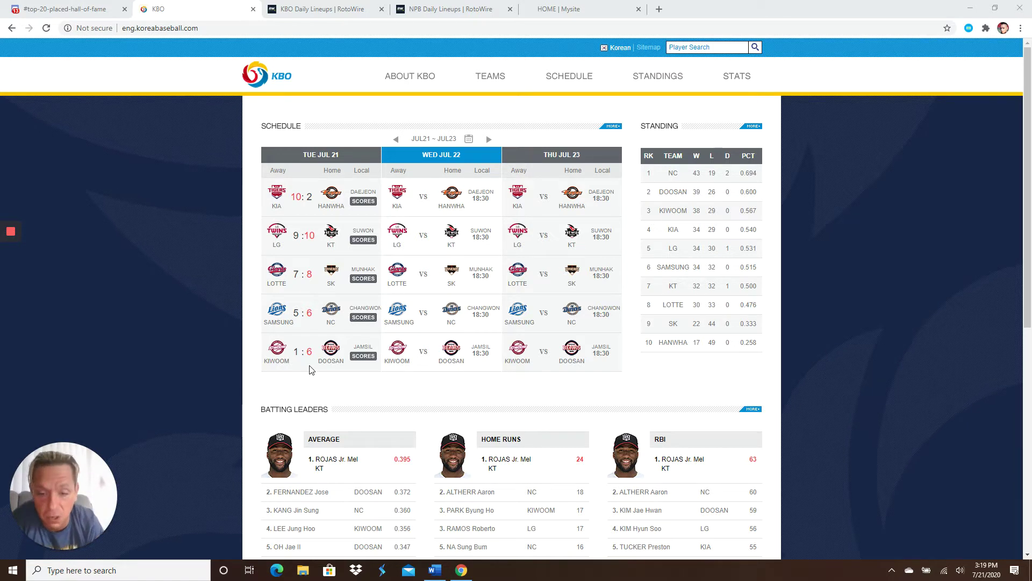
Switch to Discord and open the #kbo-korean-baseball channel.
scroll(309, 369, "down", 2)
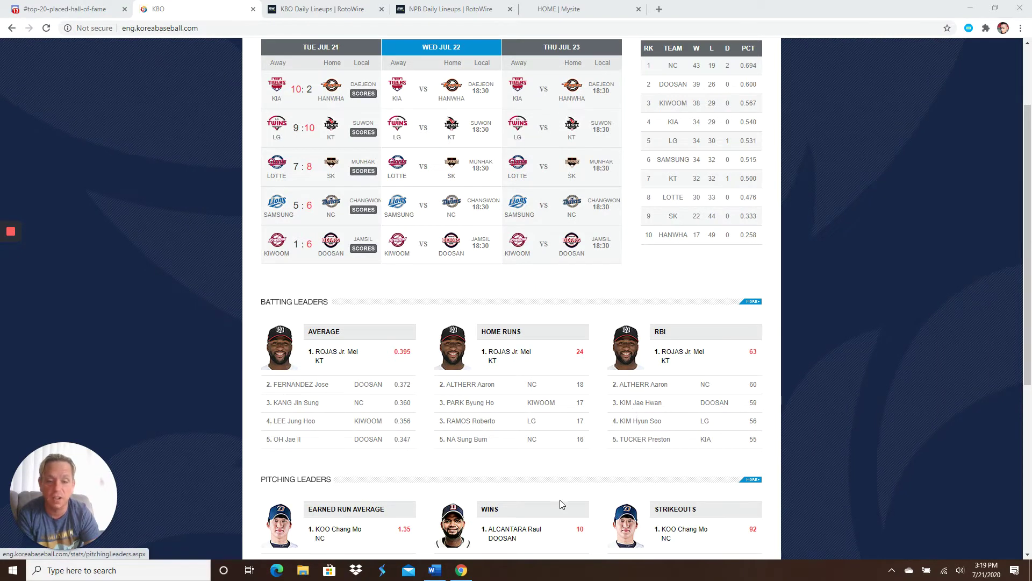
scroll(547, 504, "down", 1)
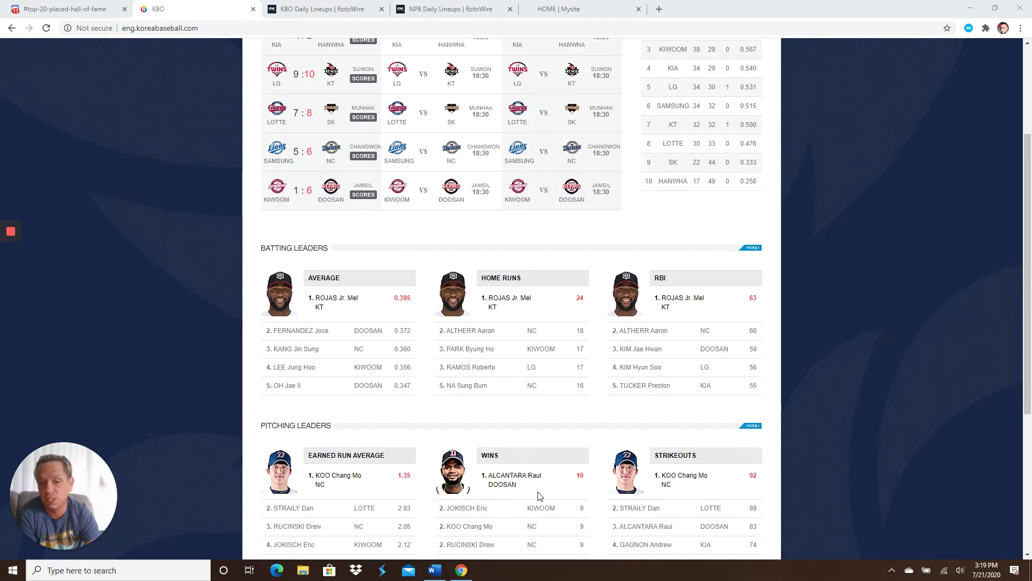
scroll(540, 495, "up", 2)
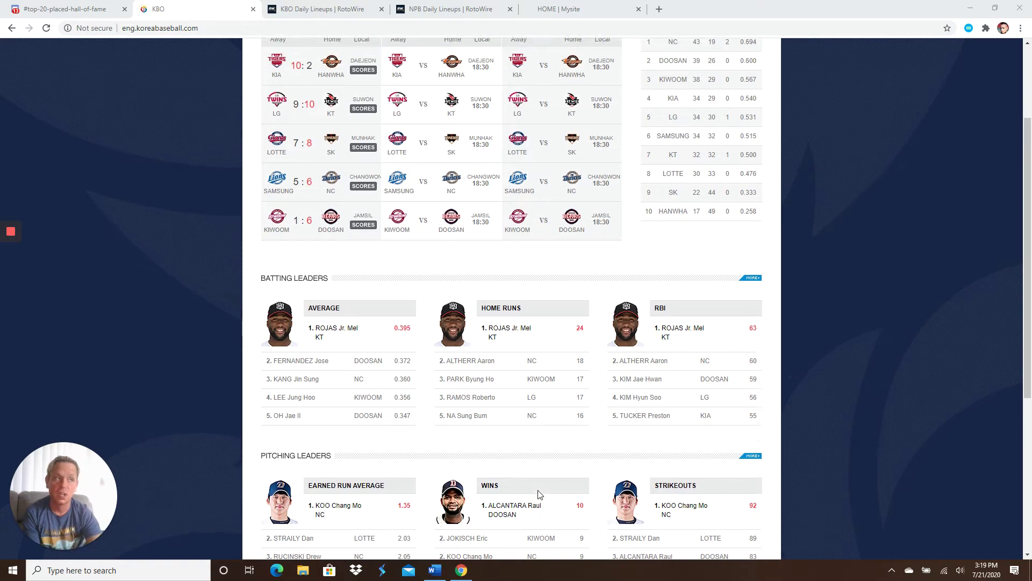
scroll(539, 495, "up", 1)
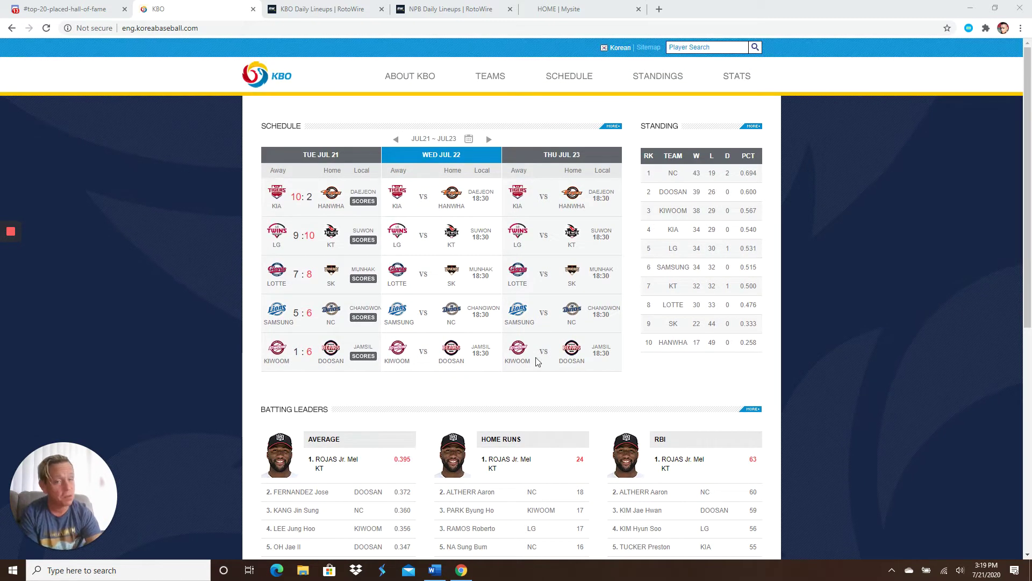
mouse_move(469, 59)
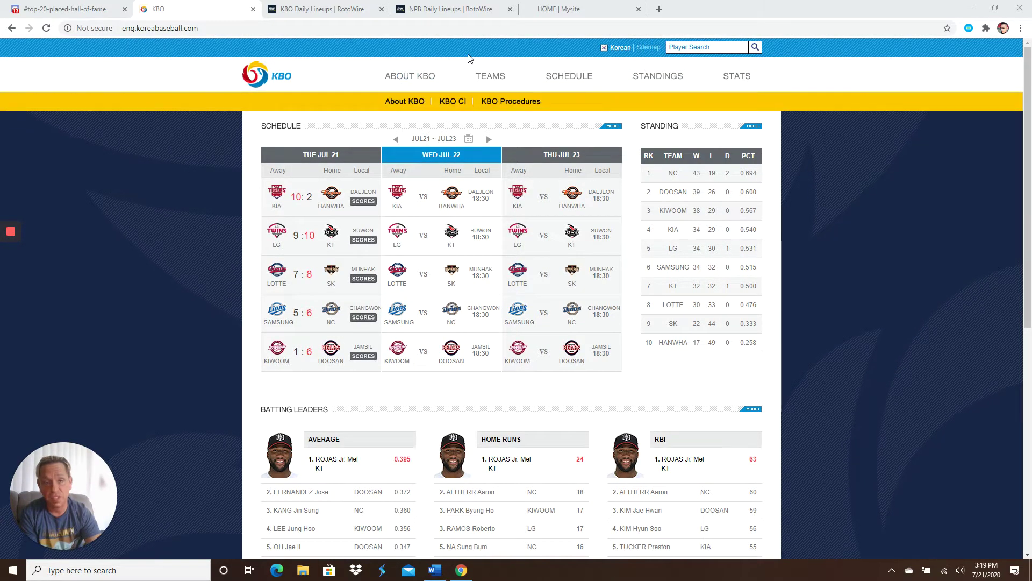
left_click(73, 9)
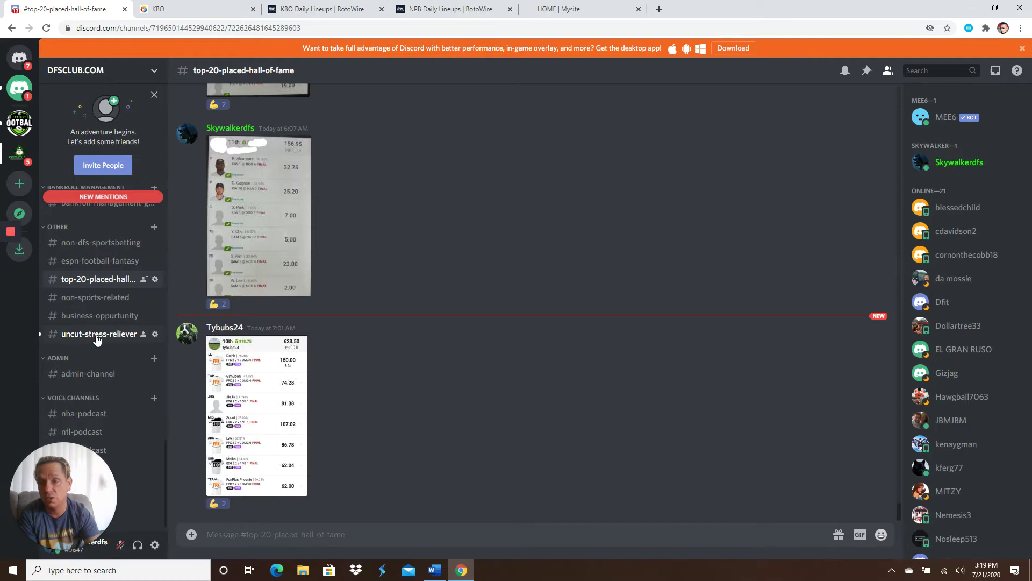
scroll(80, 314, "up", 5)
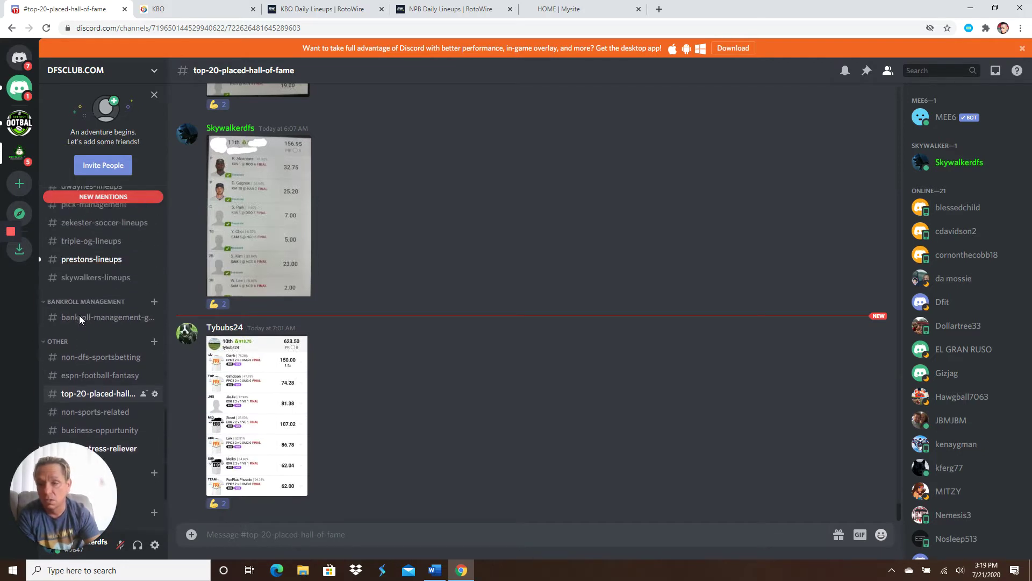
scroll(82, 312, "down", 2)
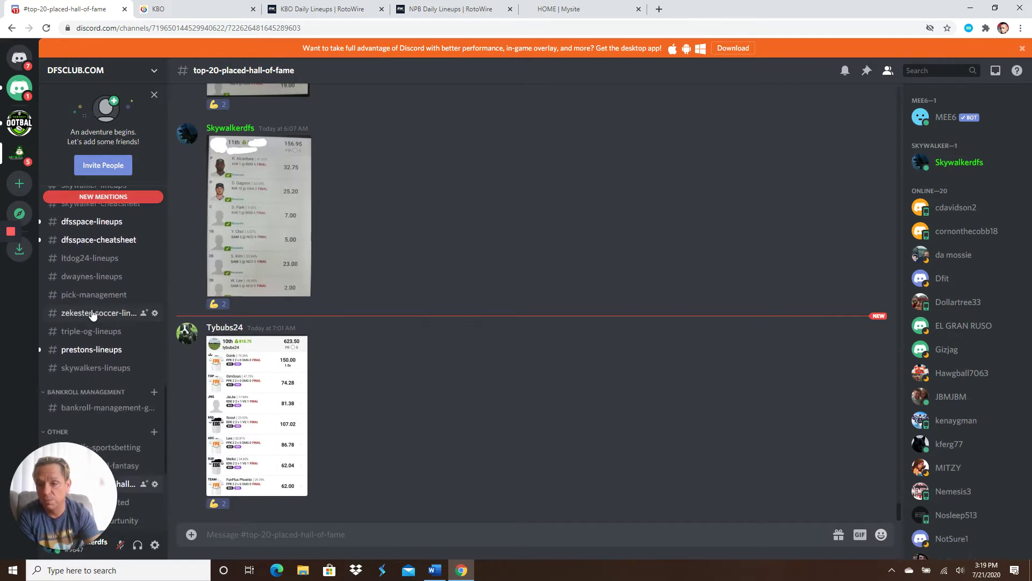
scroll(94, 312, "down", 10)
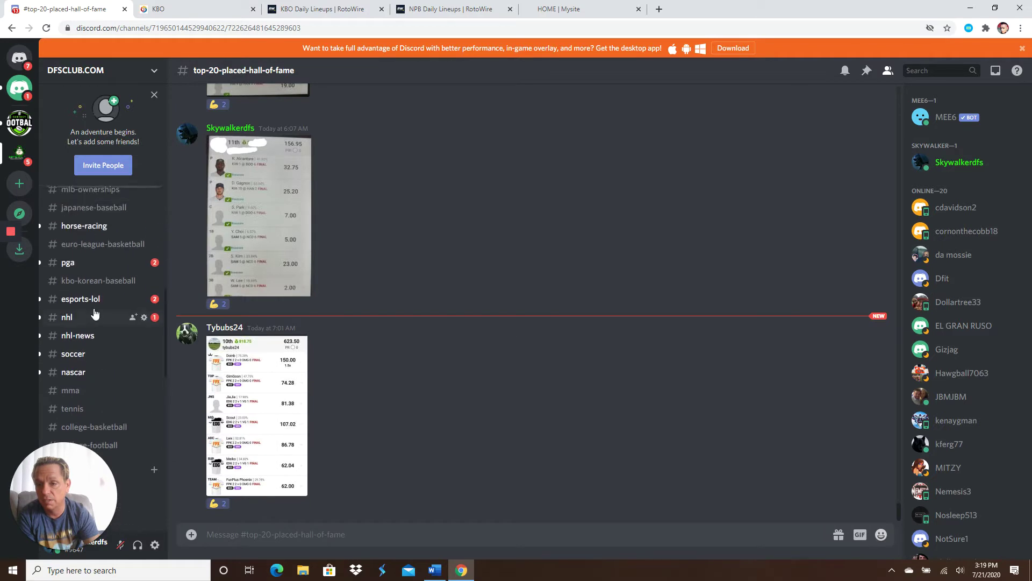
left_click(108, 332)
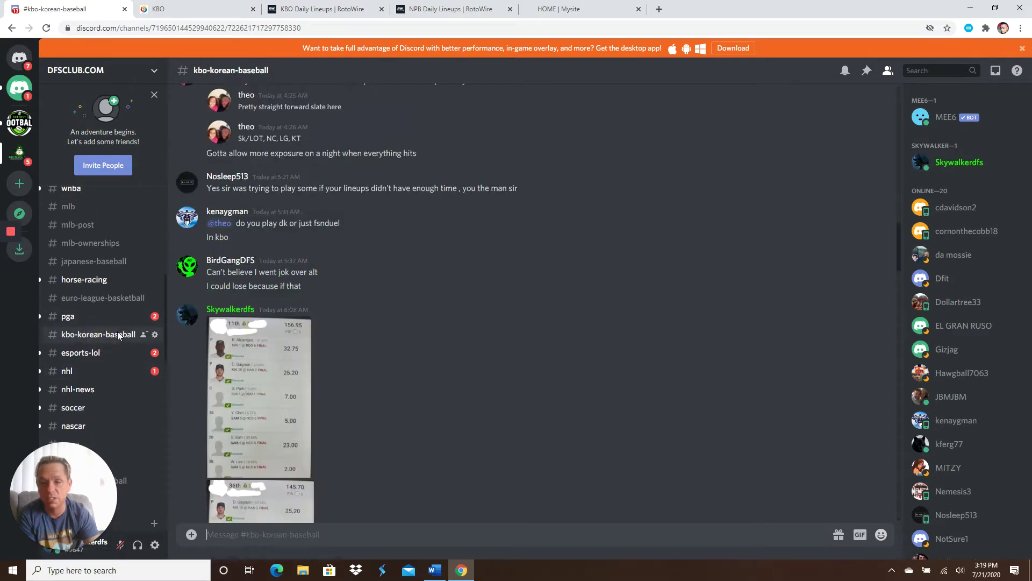
Enlarge and close the two posted lineup screenshots, including the 145.70-point result.
scroll(631, 346, "down", 3)
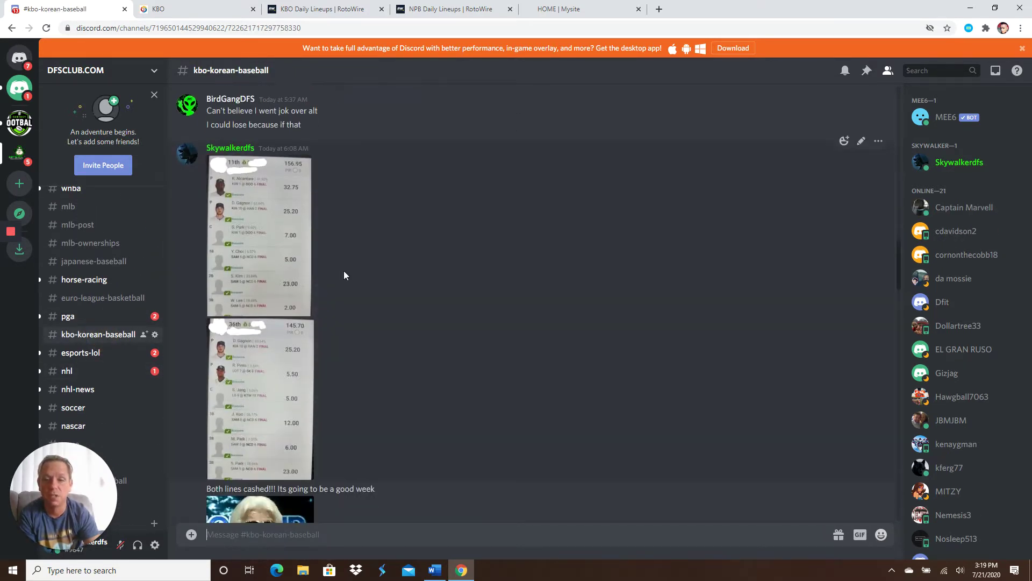
left_click(266, 251)
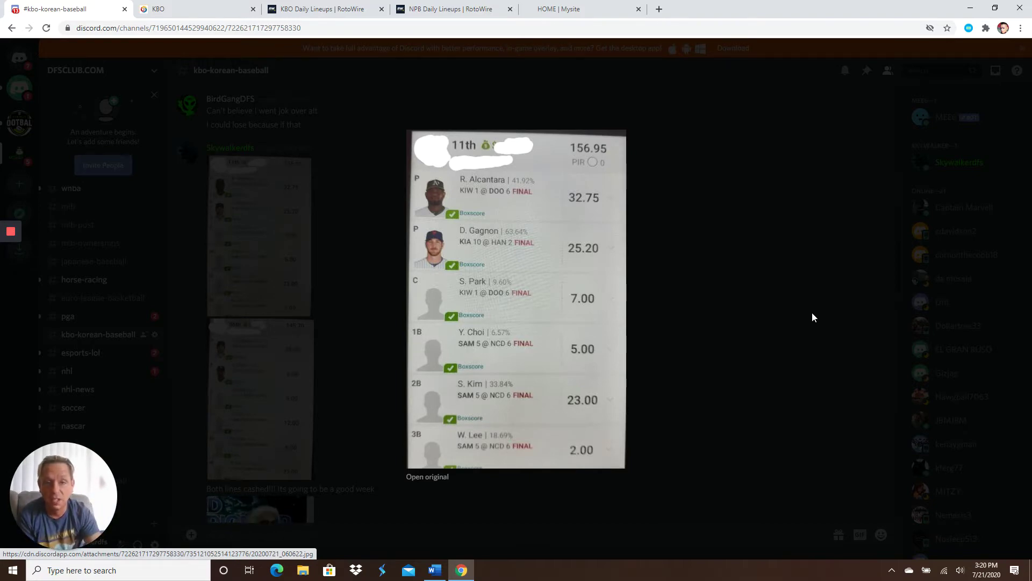
left_click(811, 312)
left_click(273, 390)
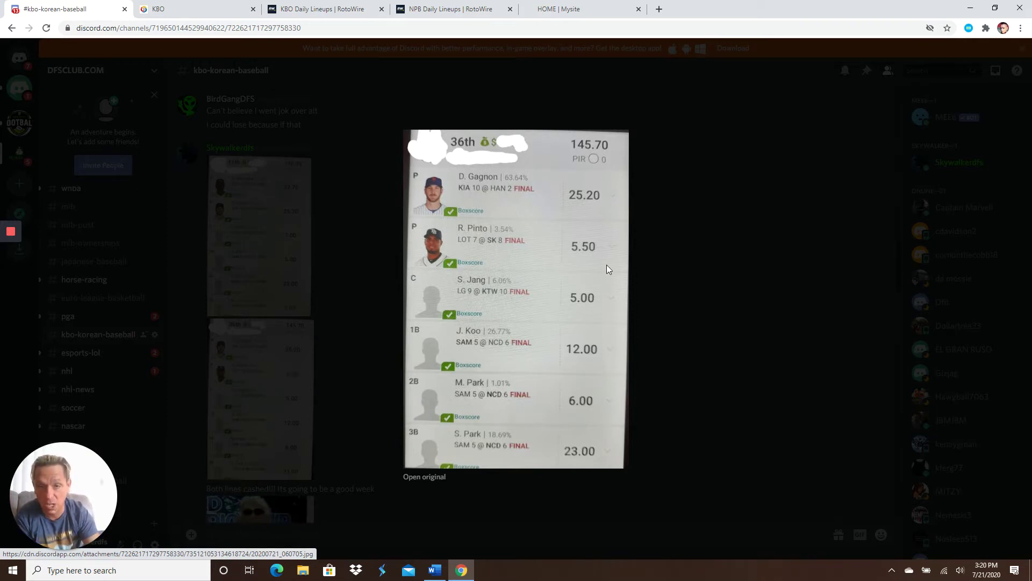
left_click(699, 254)
scroll(399, 288, "down", 2)
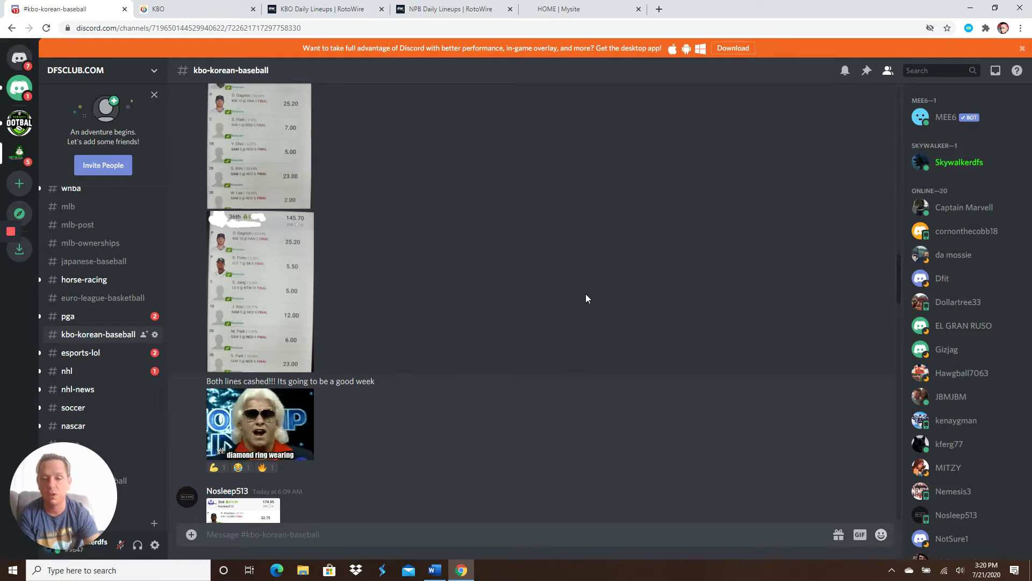
View the shared 2nd-place and 539th-place lineup screenshots.
scroll(586, 292, "up", 2)
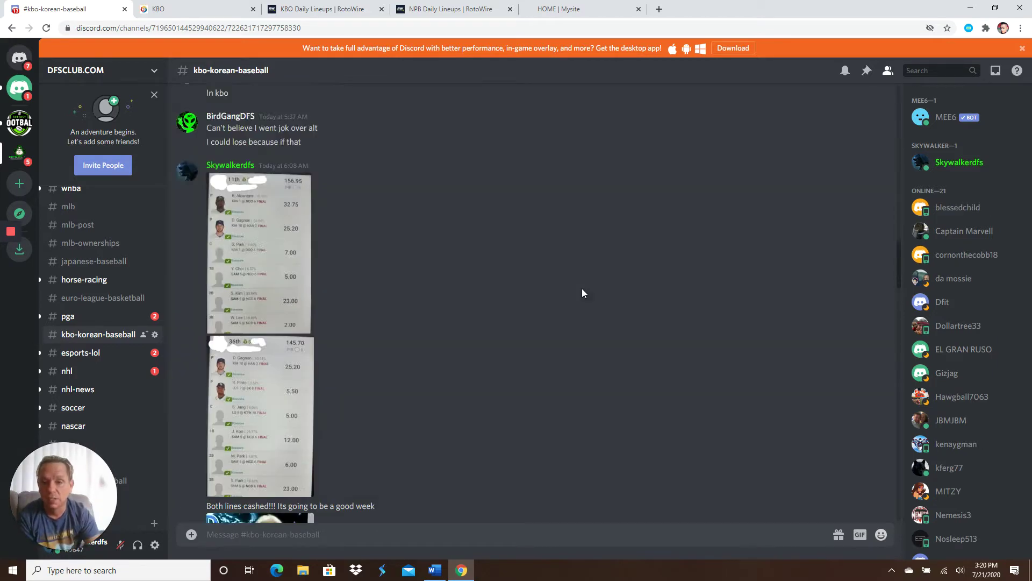
scroll(581, 288, "up", 5)
scroll(577, 279, "down", 4)
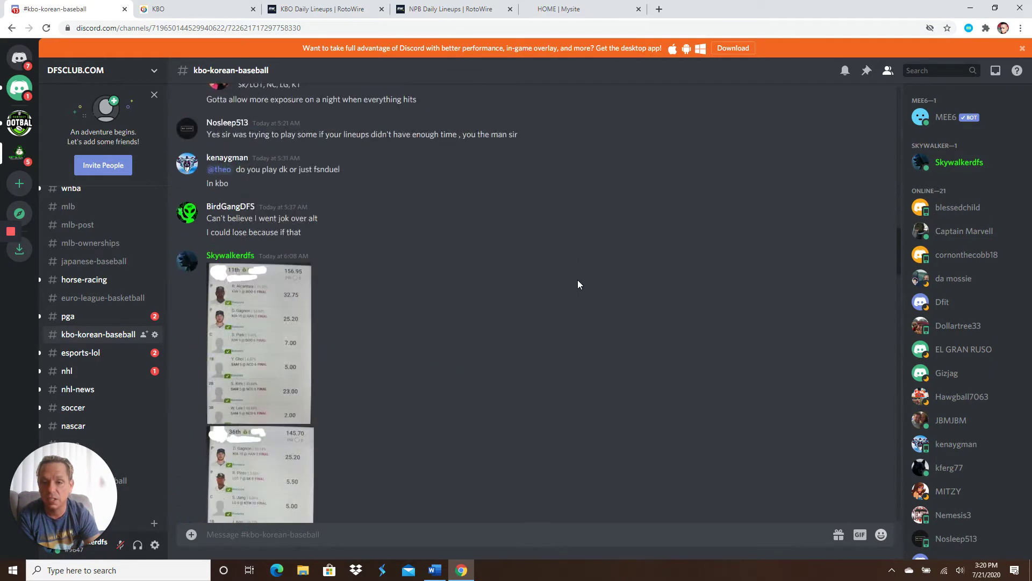
scroll(577, 279, "down", 10)
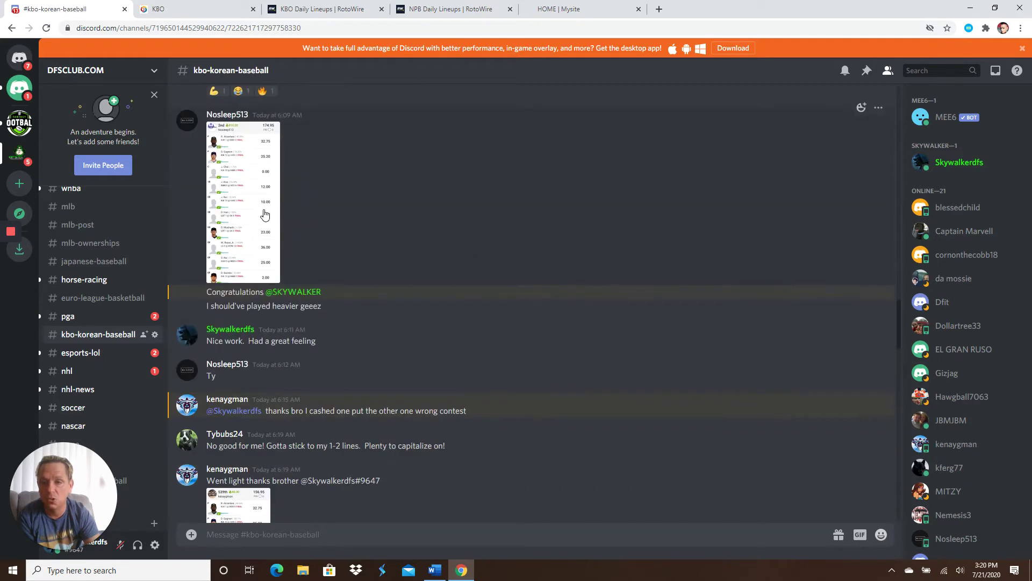
left_click(264, 215)
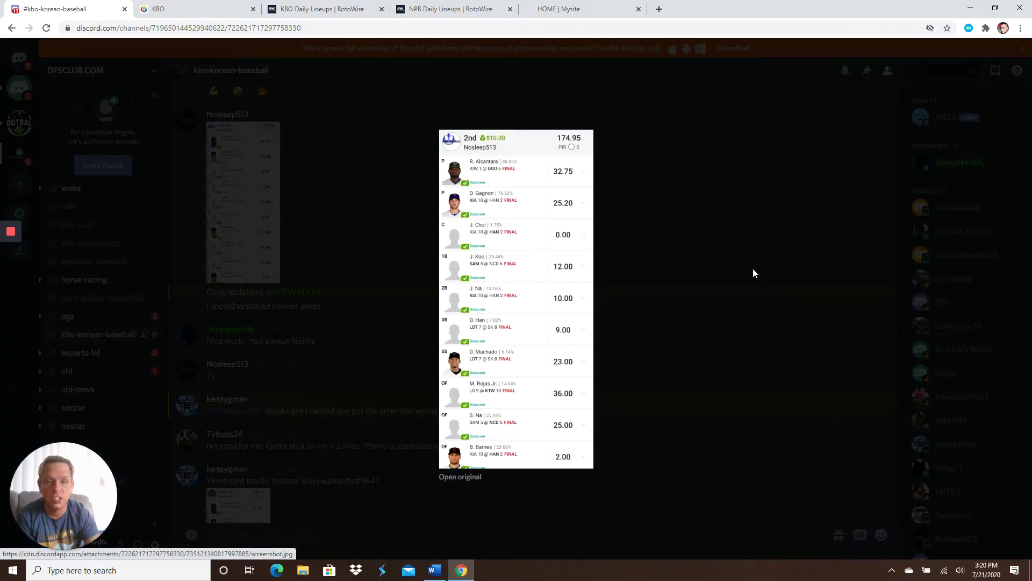
left_click(752, 273)
scroll(591, 293, "down", 5)
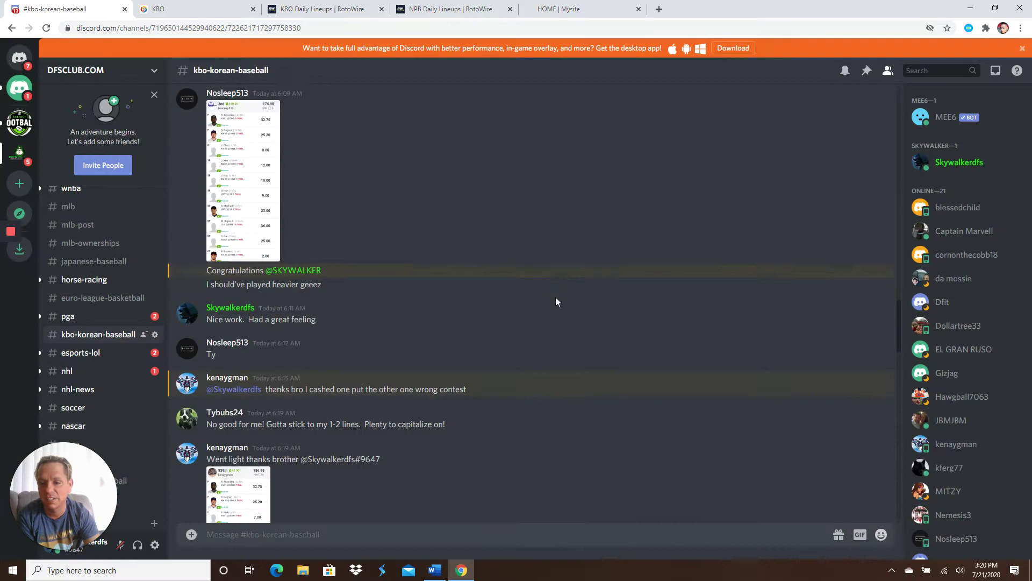
left_click(236, 314)
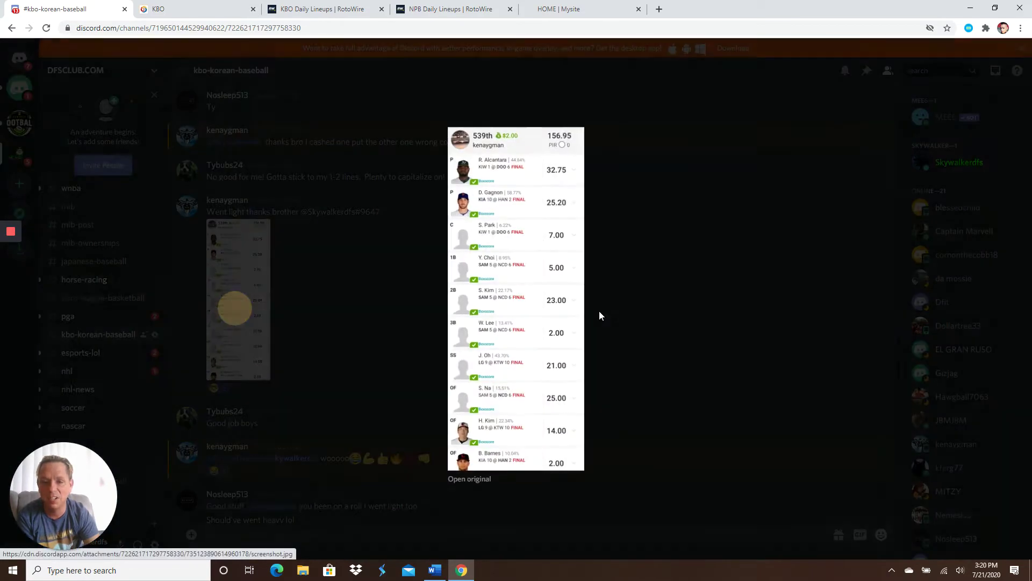
left_click(735, 310)
View the 1st-place, 184.2-point and Lineup Scores screenshots further down the chat.
scroll(537, 323, "down", 4)
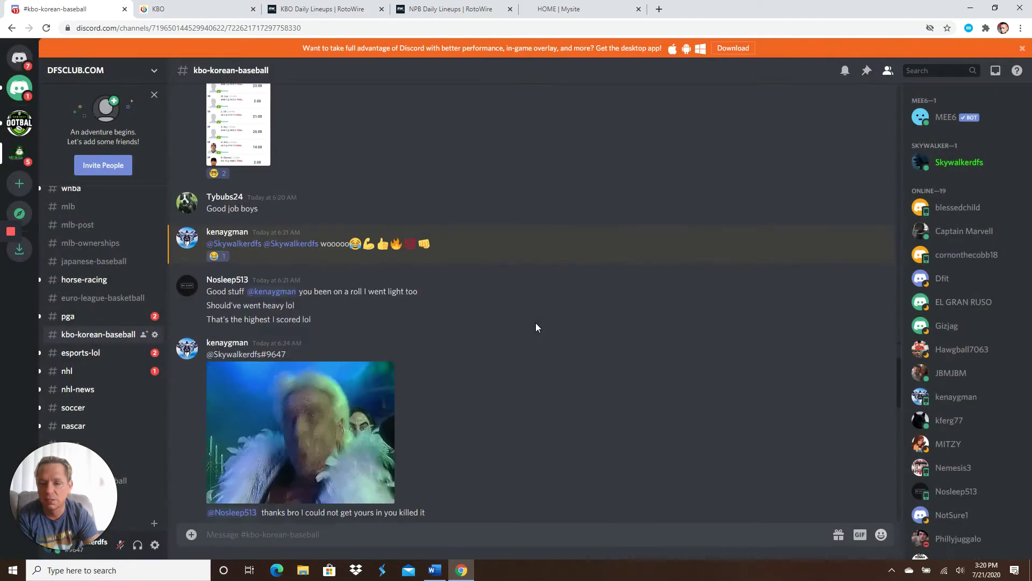
scroll(536, 323, "down", 7)
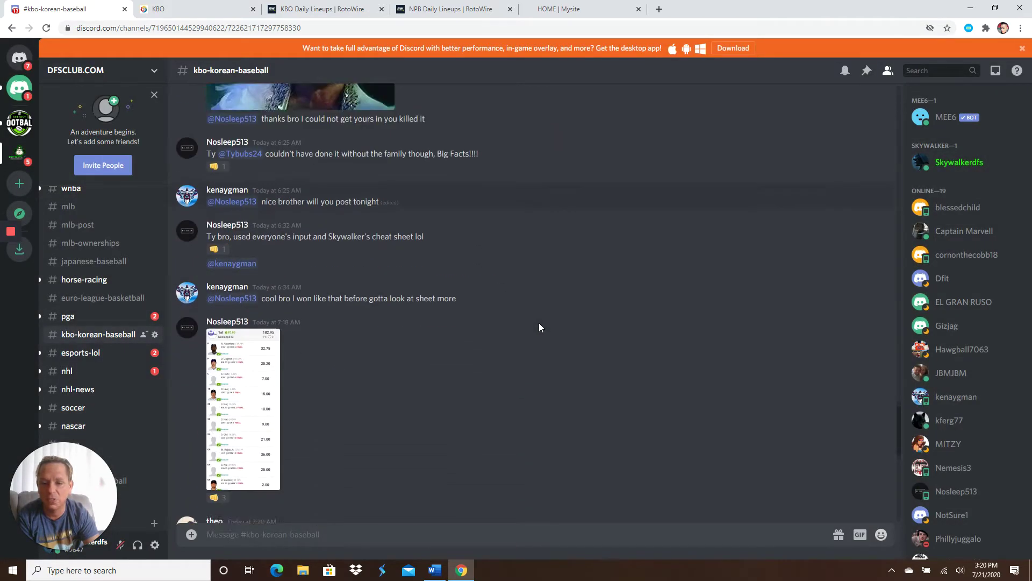
scroll(539, 322, "down", 3)
left_click(252, 333)
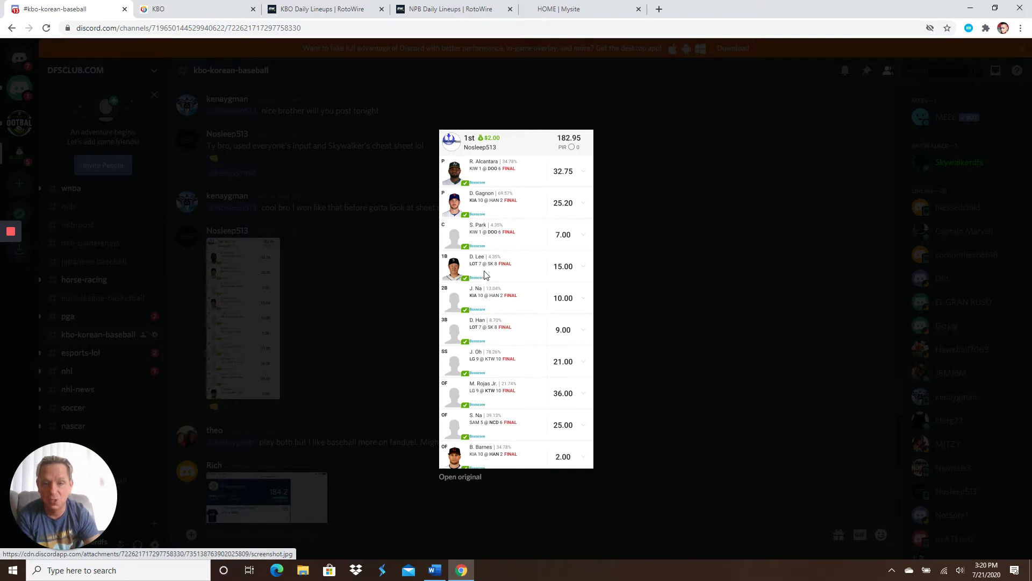
left_click(693, 282)
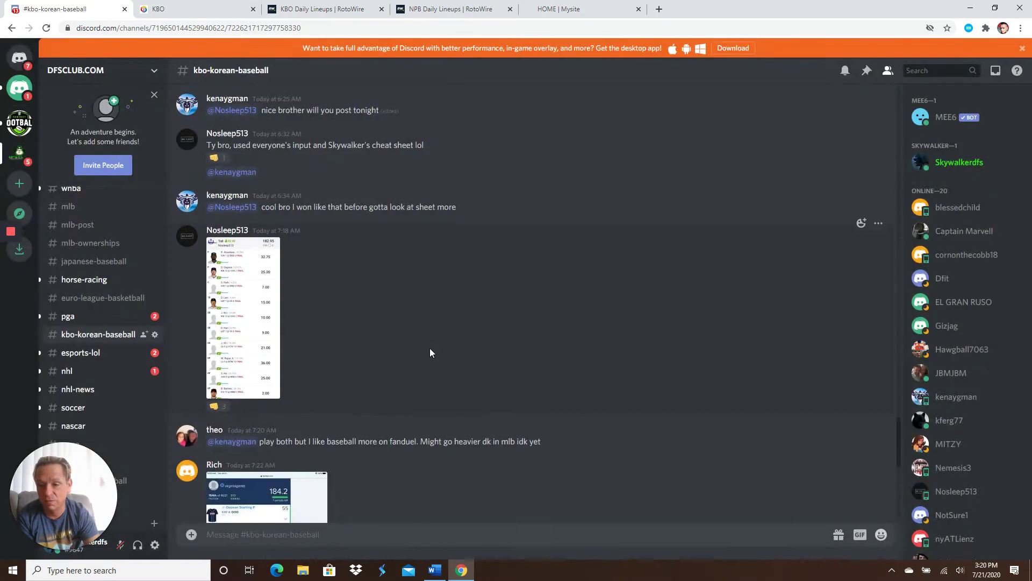
scroll(430, 347, "down", 5)
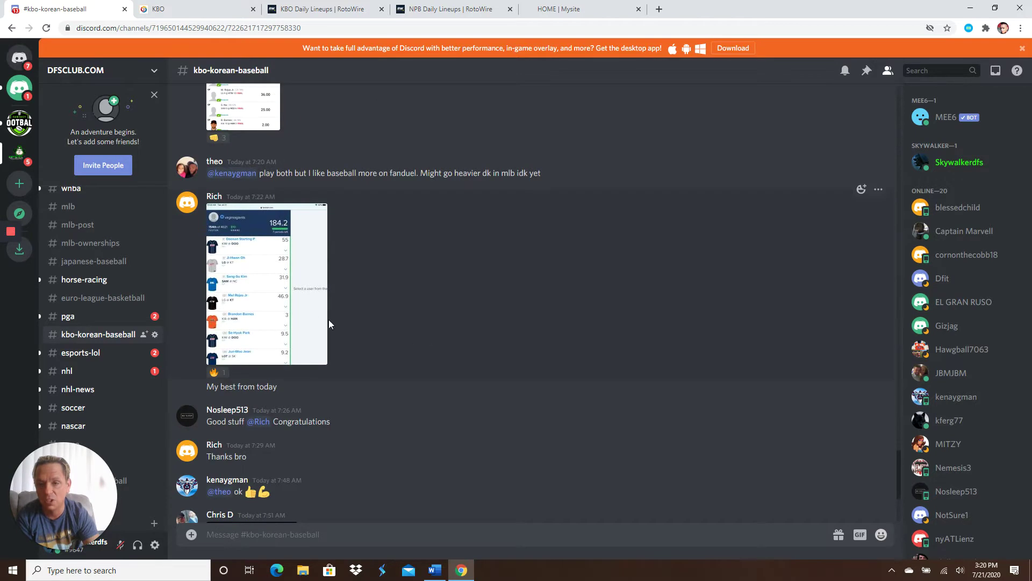
left_click(250, 310)
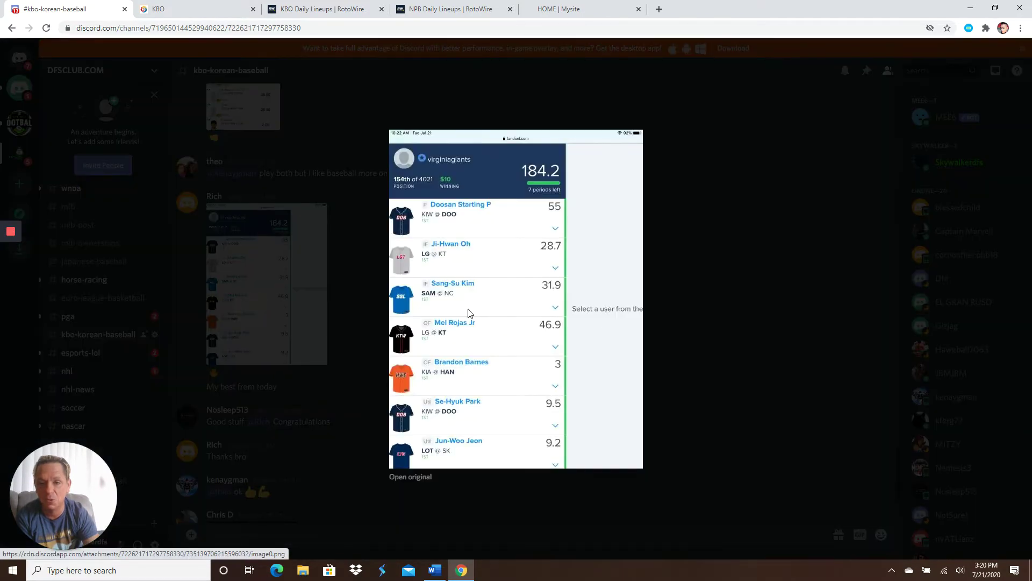
left_click(730, 315)
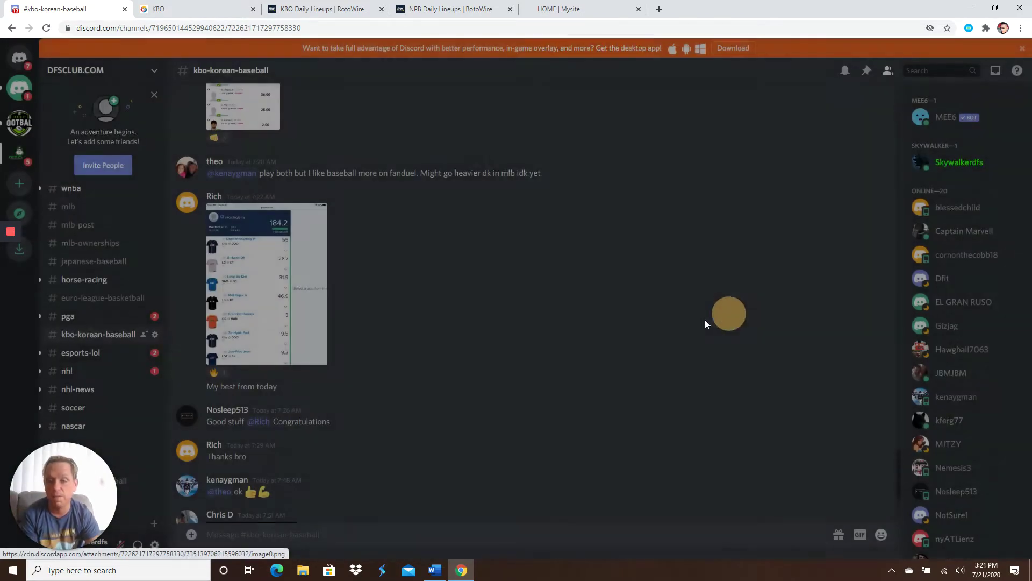
scroll(458, 342, "down", 4)
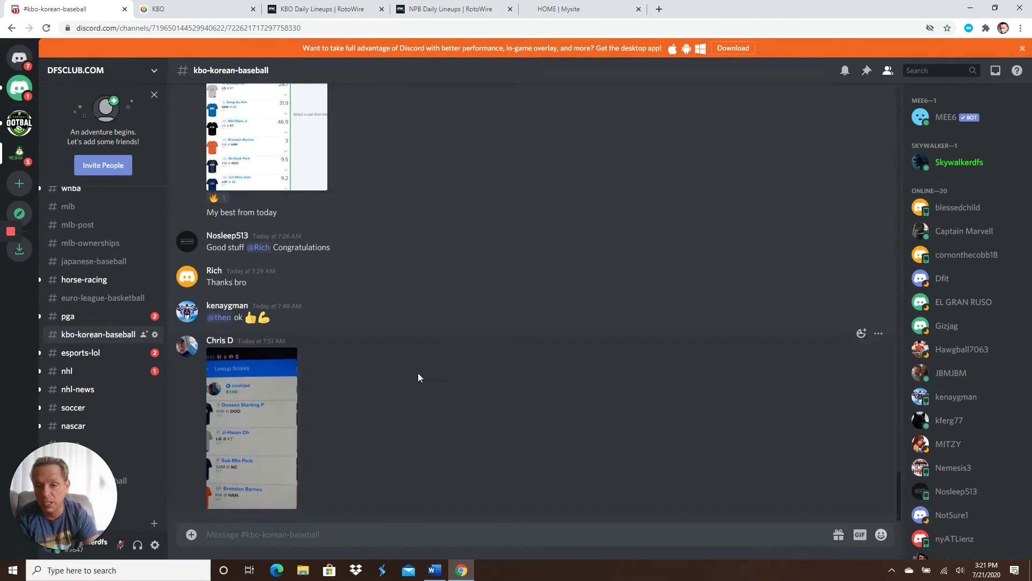
left_click(263, 428)
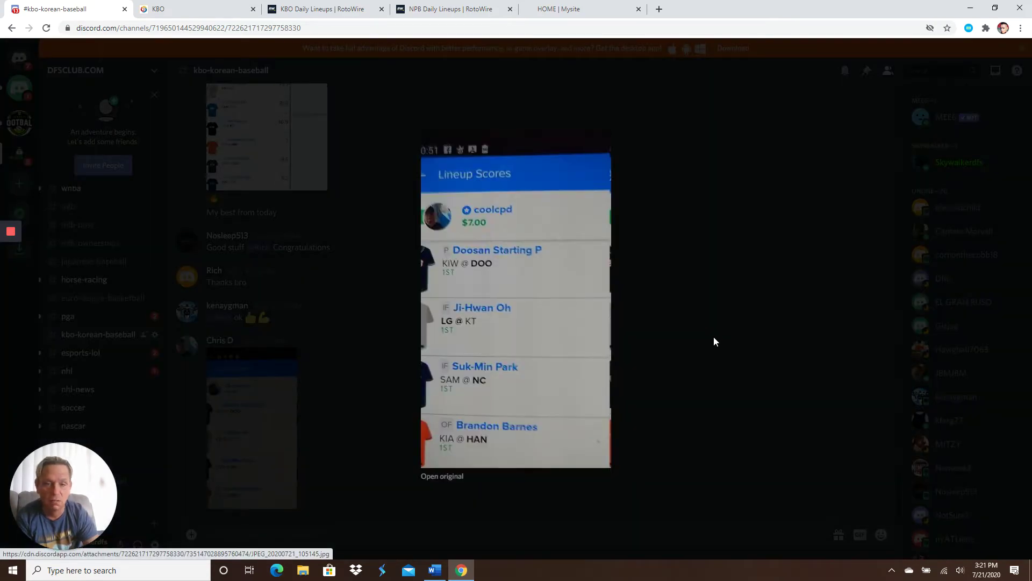
left_click(714, 338)
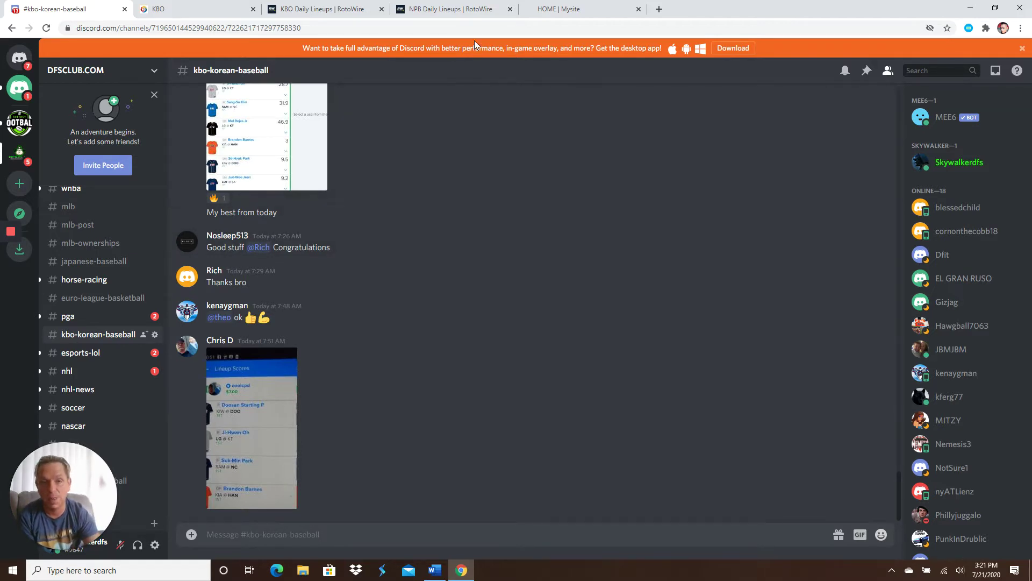
Go to the DFS Club homepage and bring up its 3 Providers in One section.
left_click(574, 9)
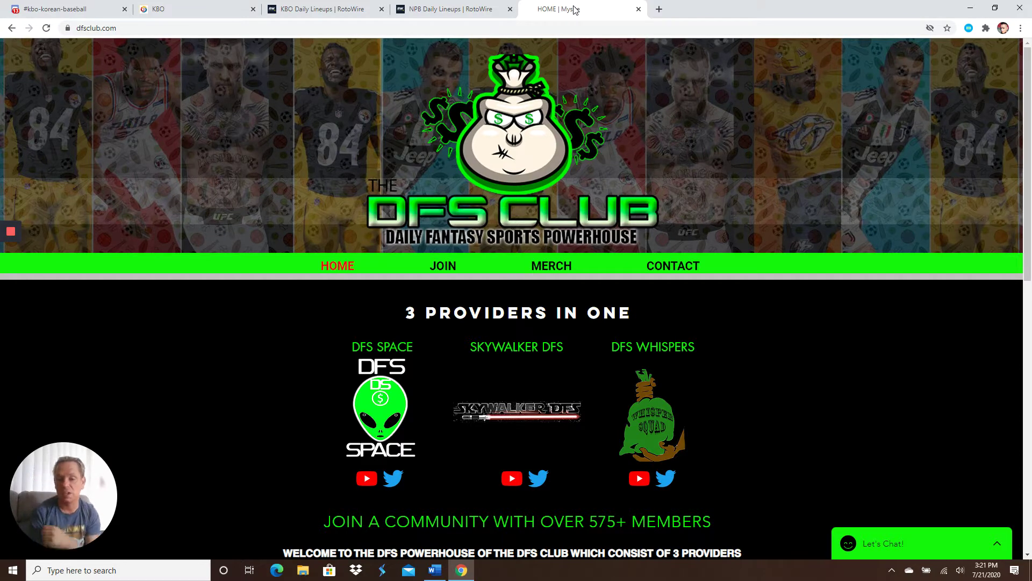
scroll(542, 217, "down", 5)
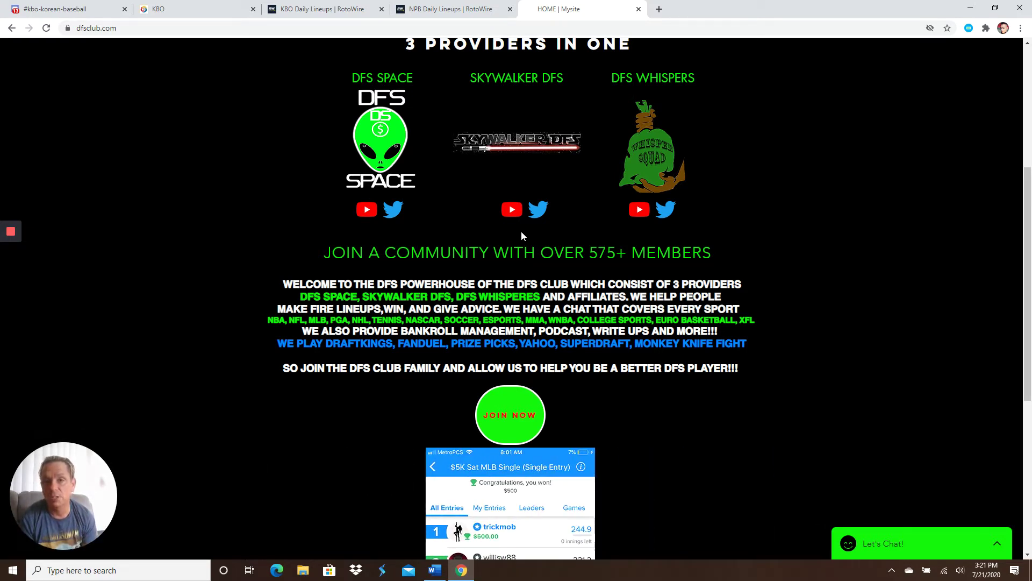
Check the 107.25-point, 14th-place lineup screenshot in #japanese-baseball, then return to the KBO site.
left_click(58, 10)
scroll(79, 337, "up", 1)
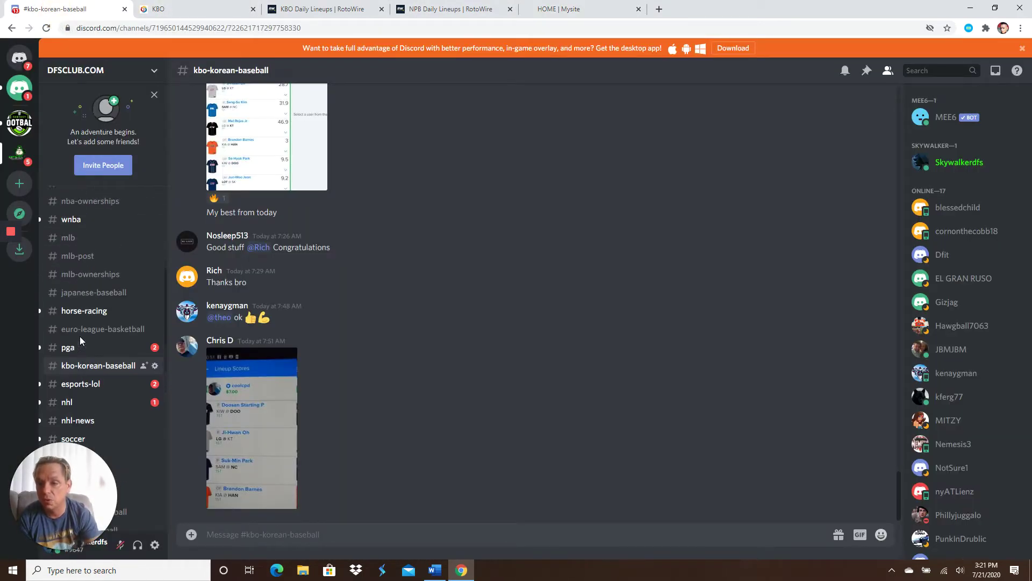
scroll(92, 353, "down", 2)
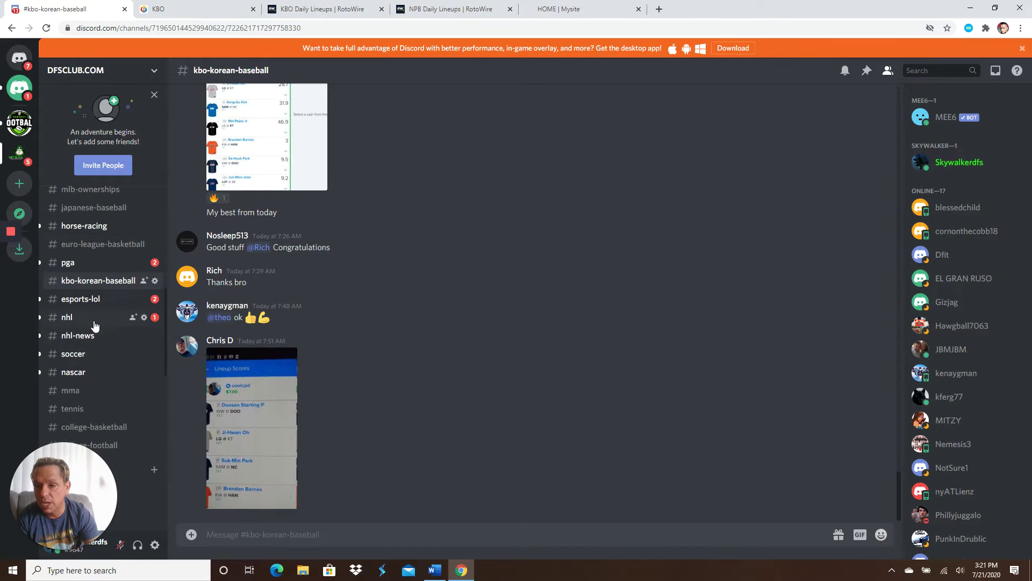
scroll(80, 307, "up", 1)
left_click(102, 266)
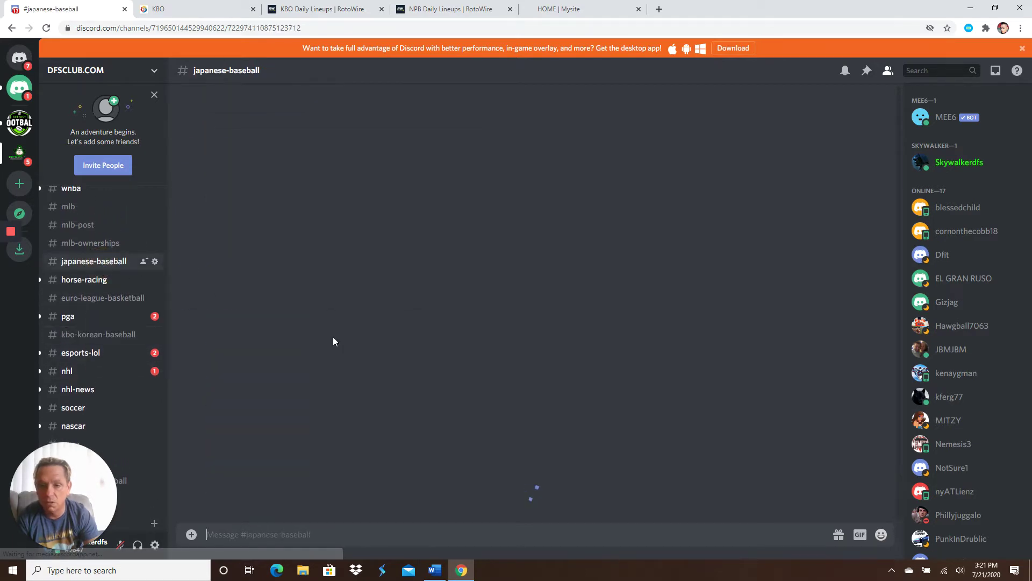
left_click(283, 392)
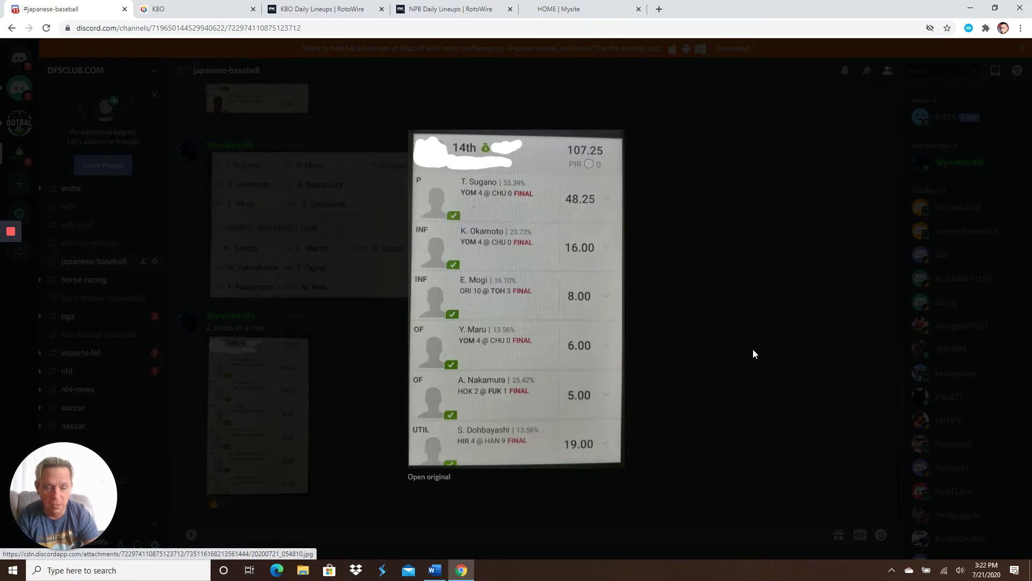
left_click(702, 300)
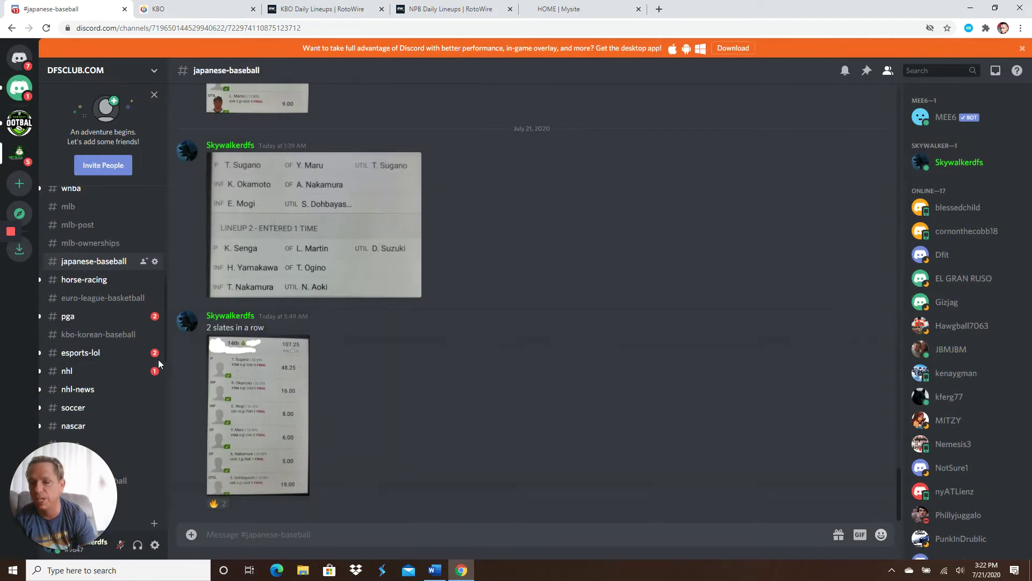
left_click(181, 8)
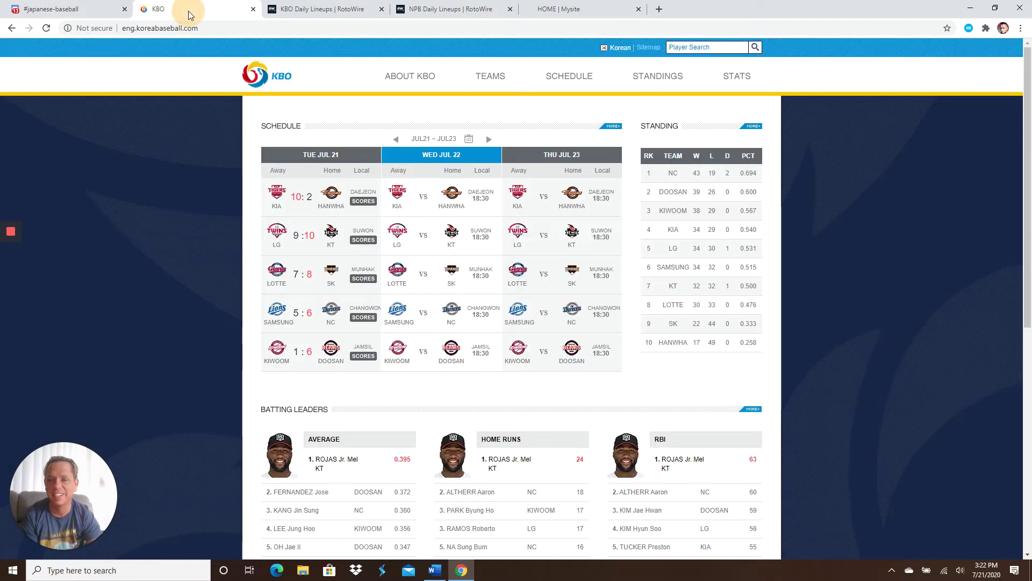
Return to the DFS Club homepage.
left_click(559, 9)
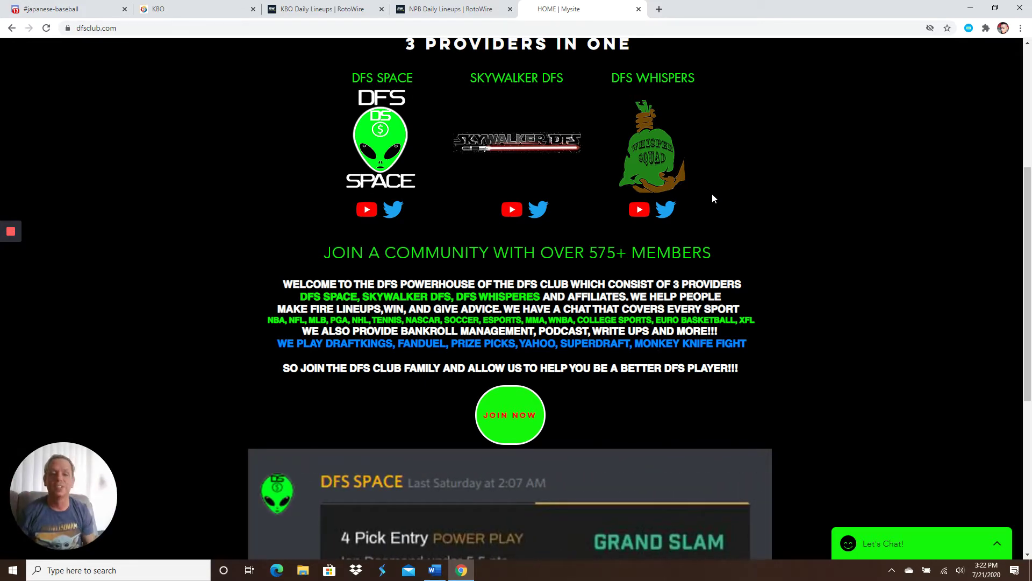
Open the Skywalker DFS plans and review the $24.99, $79.99, $149.99 and $7.99 options.
left_click(511, 420)
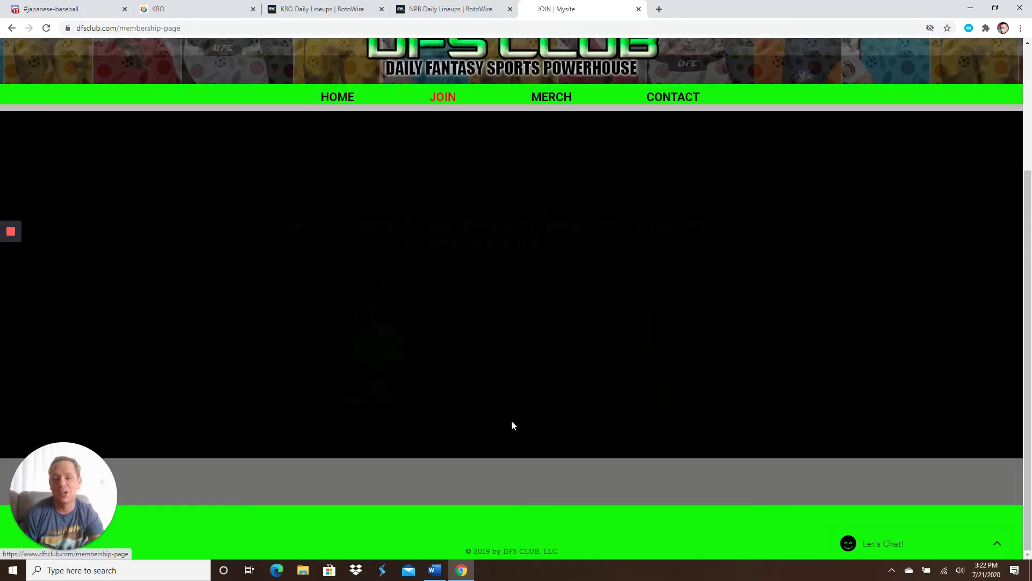
left_click(538, 364)
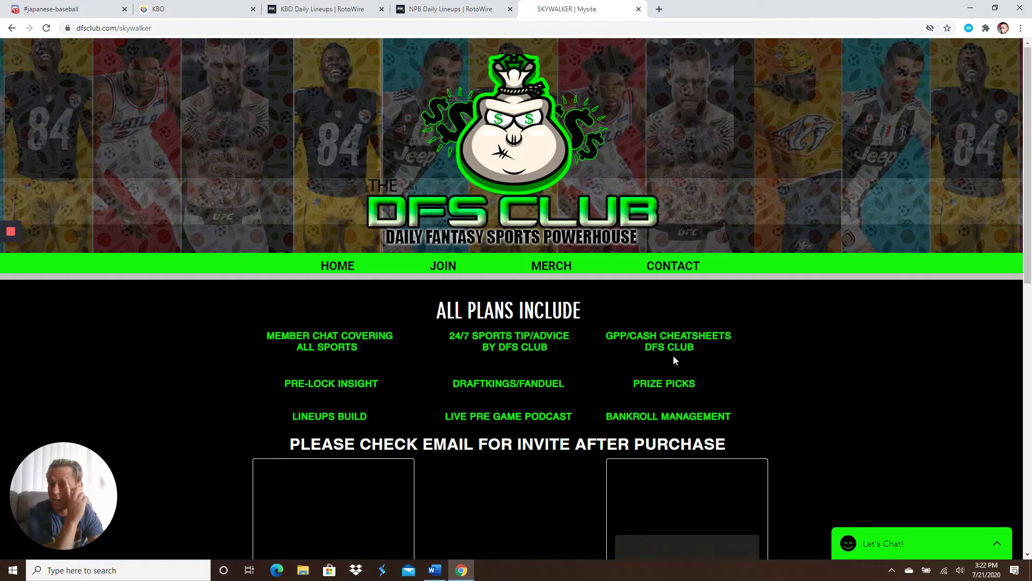
scroll(674, 359, "down", 2)
scroll(674, 359, "down", 2)
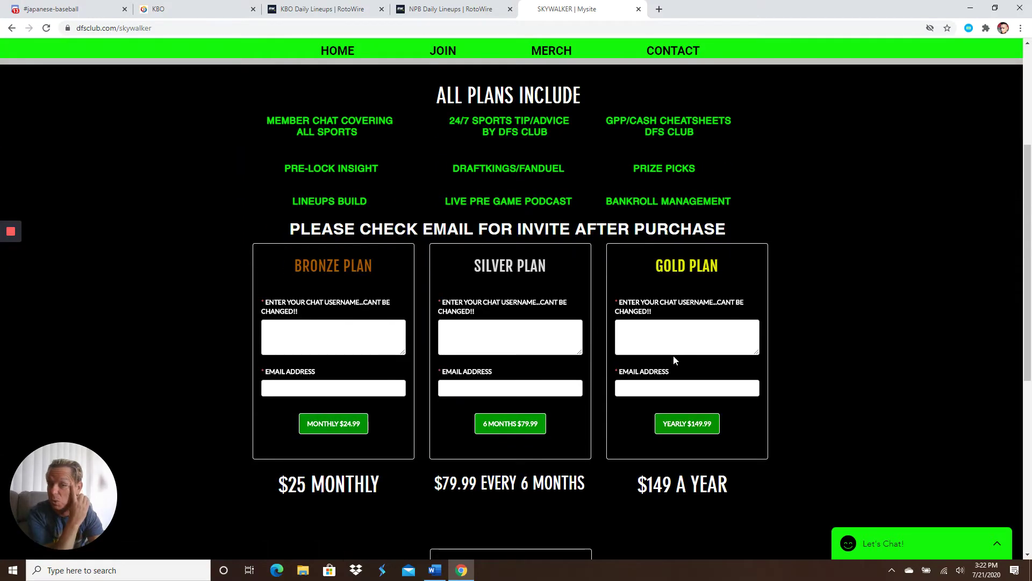
scroll(673, 358, "down", 3)
scroll(674, 357, "down", 1)
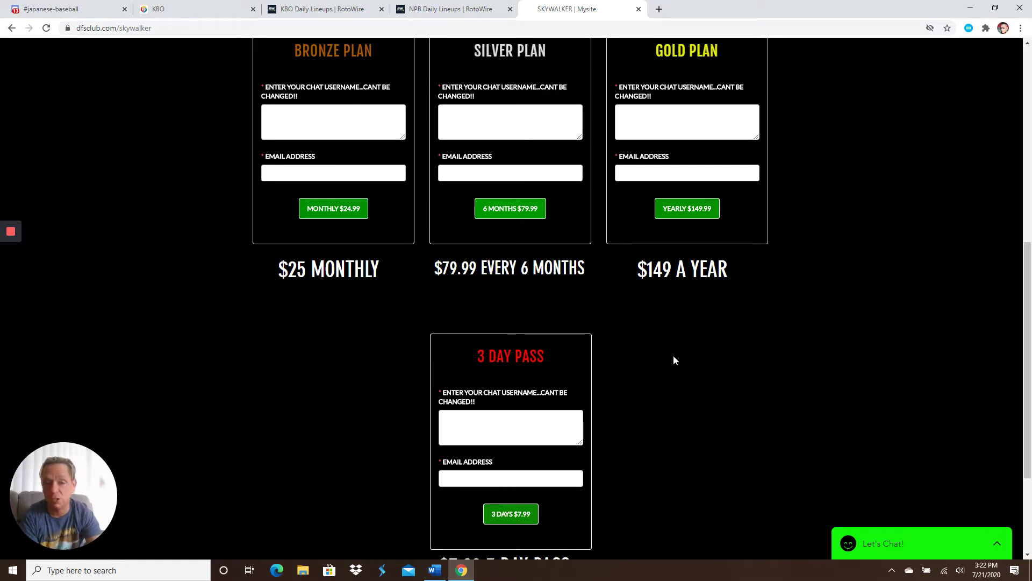
scroll(674, 360, "down", 3)
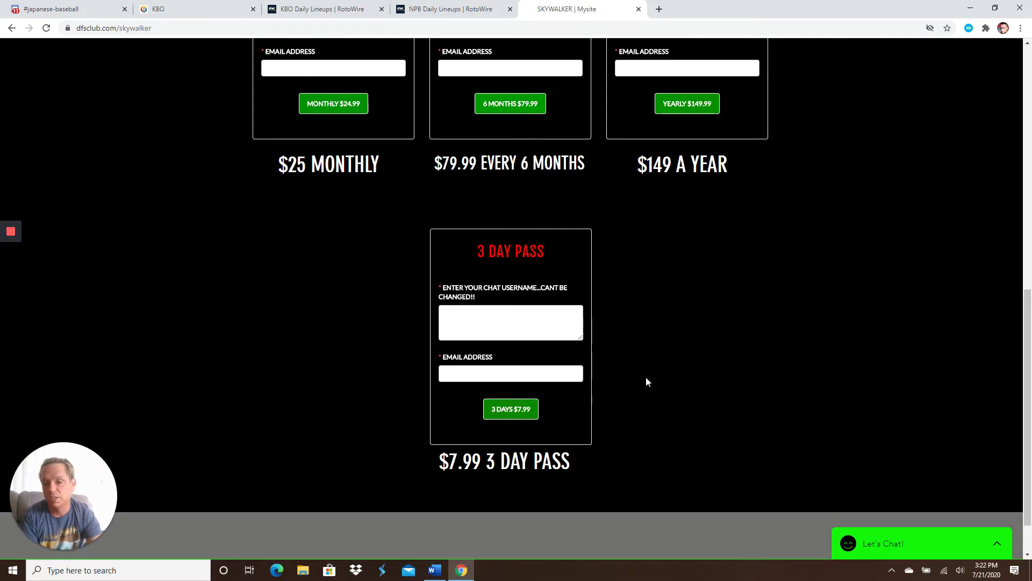
scroll(666, 383, "up", 10)
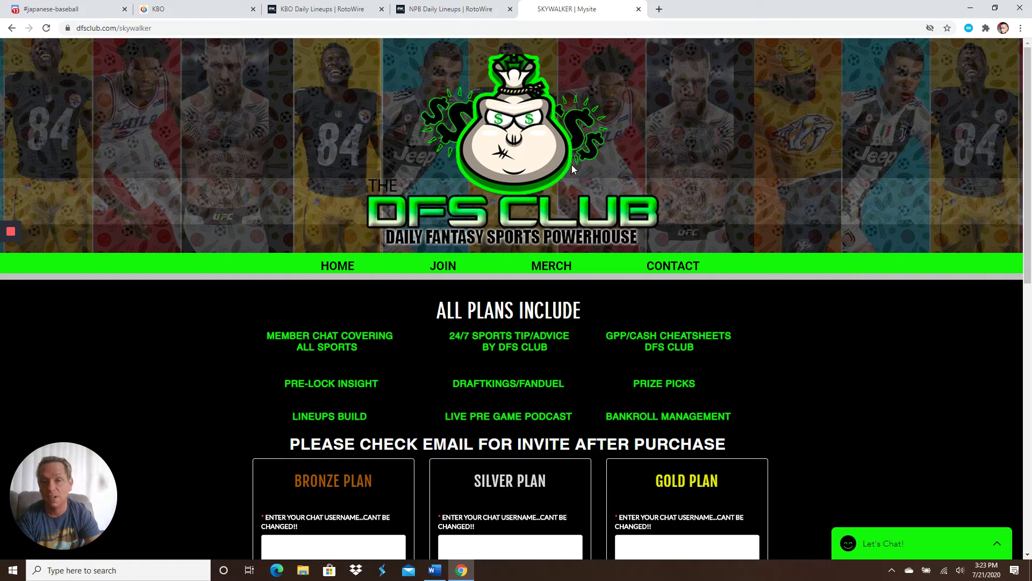
left_click(312, 13)
scroll(530, 277, "down", 4)
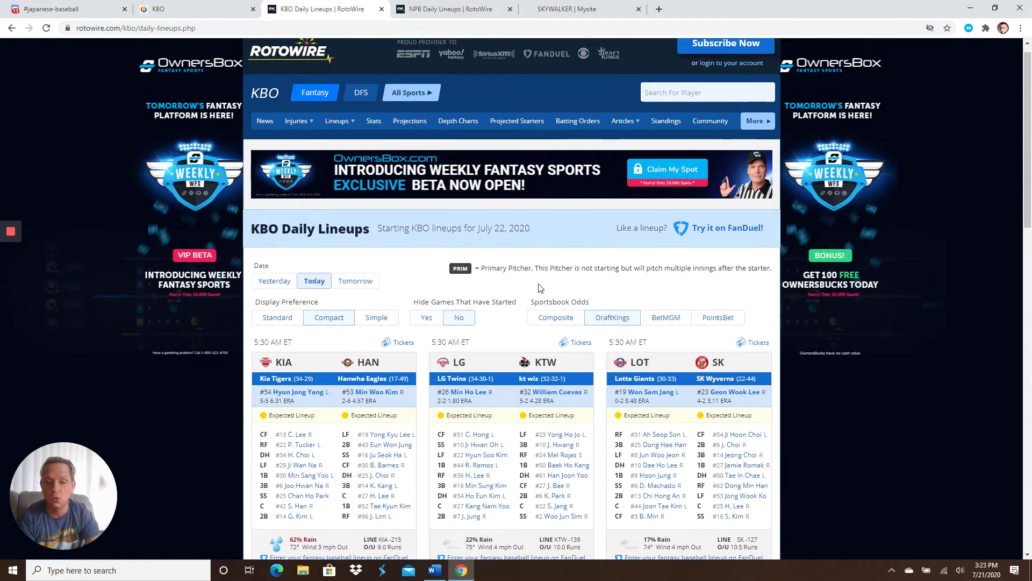
scroll(537, 277, "down", 1)
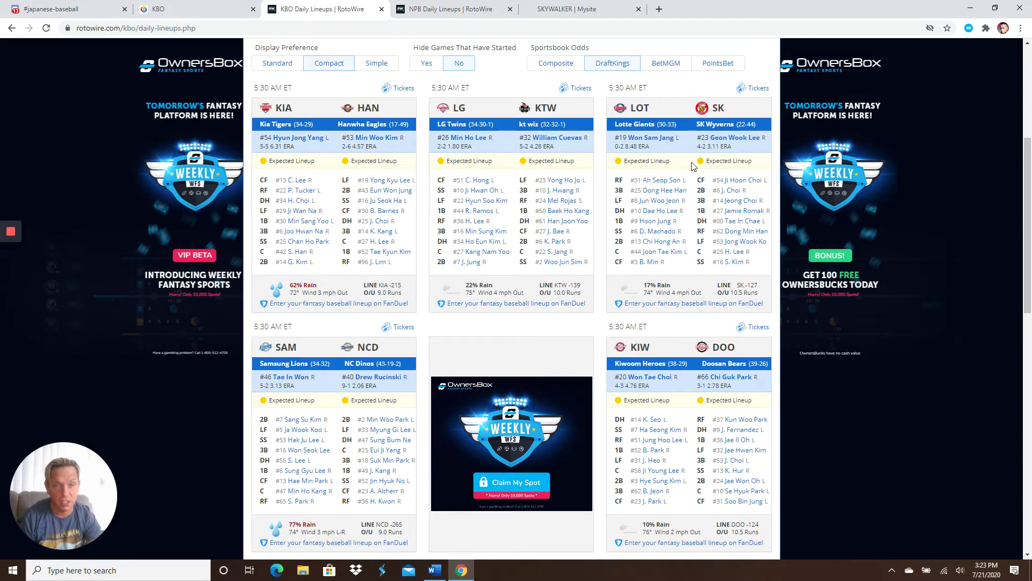
scroll(686, 167, "down", 1)
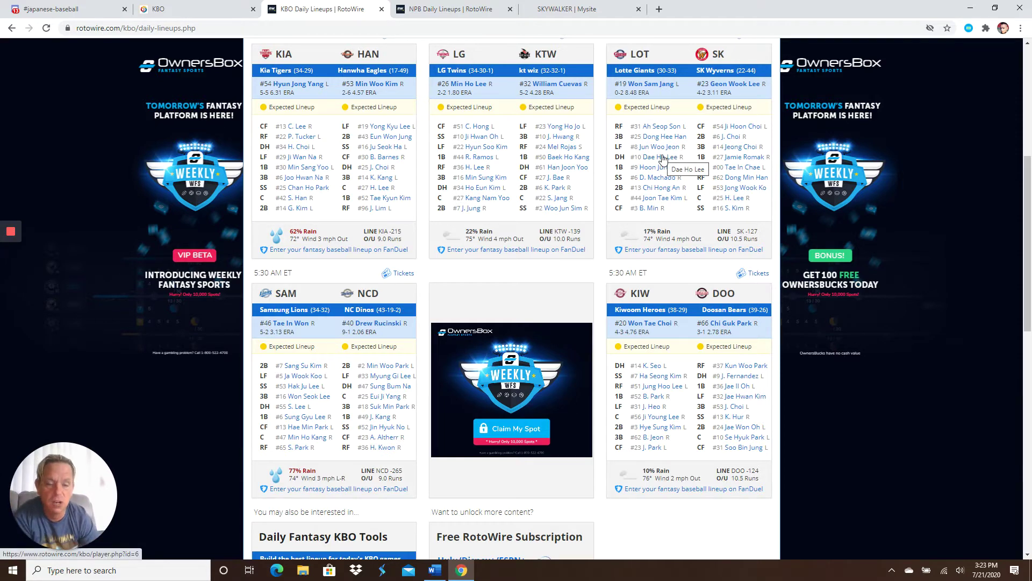
scroll(668, 350, "up", 1)
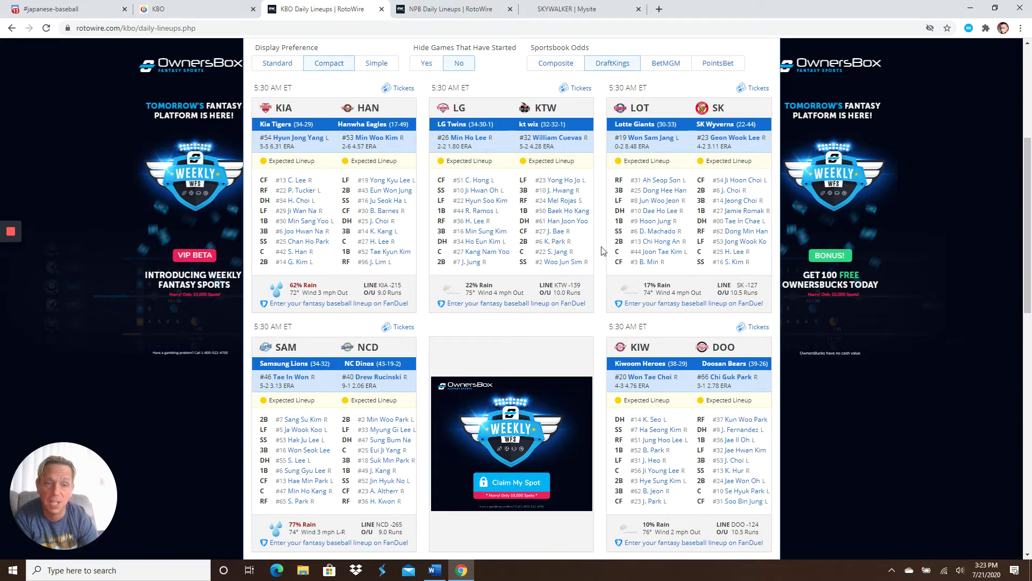
scroll(642, 245, "down", 1)
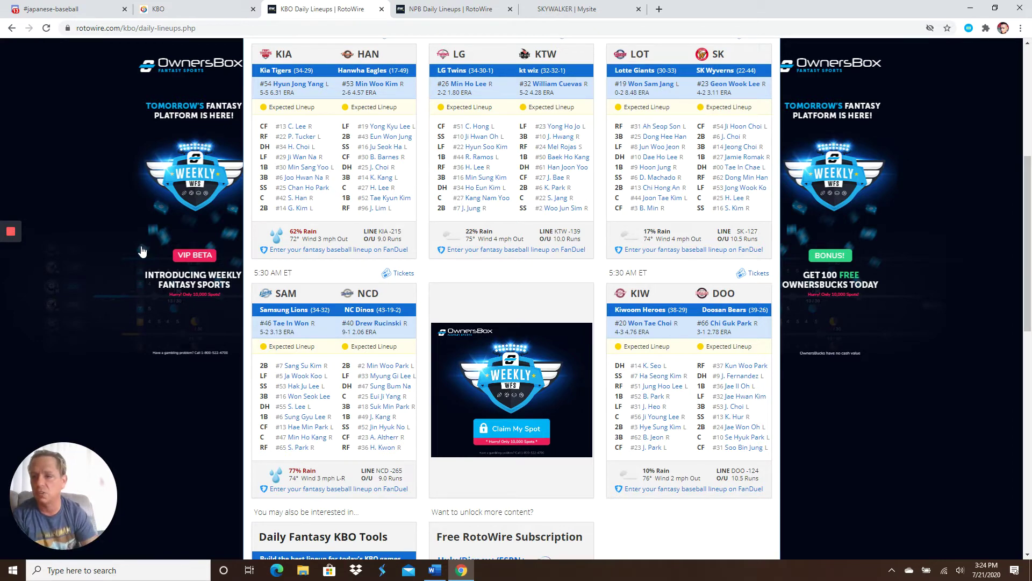
Bring up FanDuel's $15K Wed KBO Squeeze entry page with its empty $100 lineup.
left_click(11, 276)
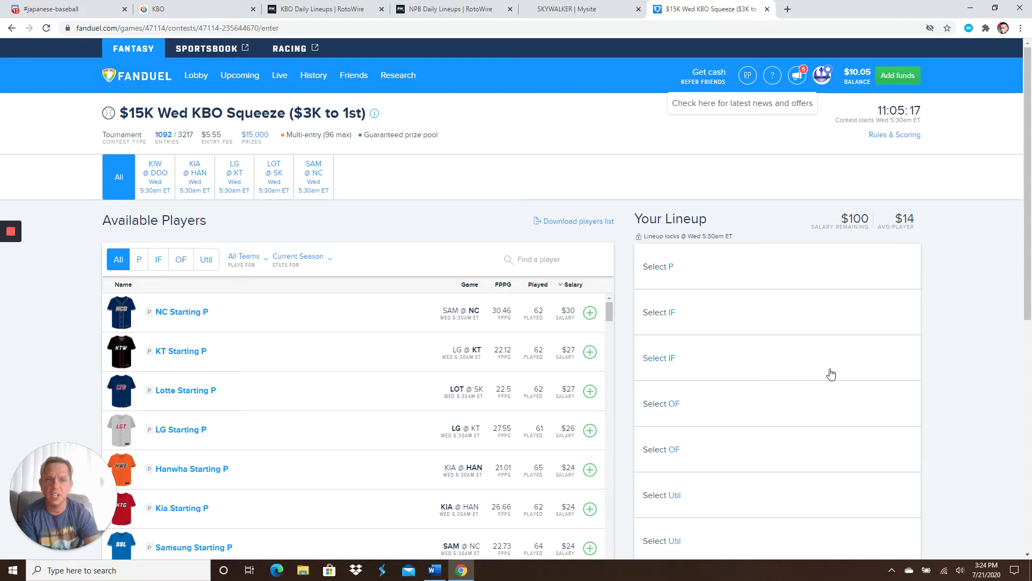
scroll(828, 373, "down", 2)
scroll(828, 374, "up", 2)
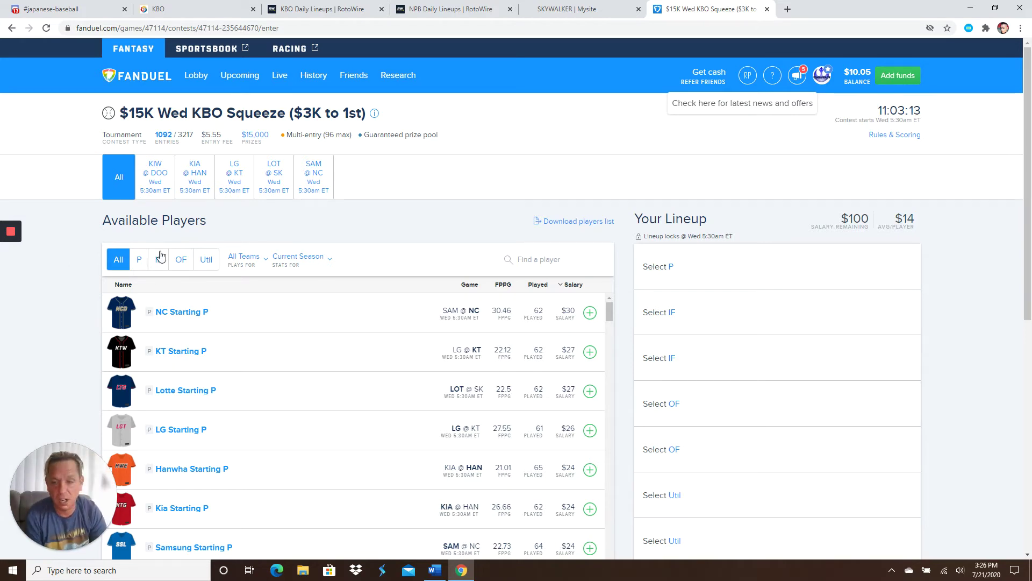
Open the Kia Starting P card showing $24 salary and 26.7 FPPG.
scroll(197, 435, "down", 1)
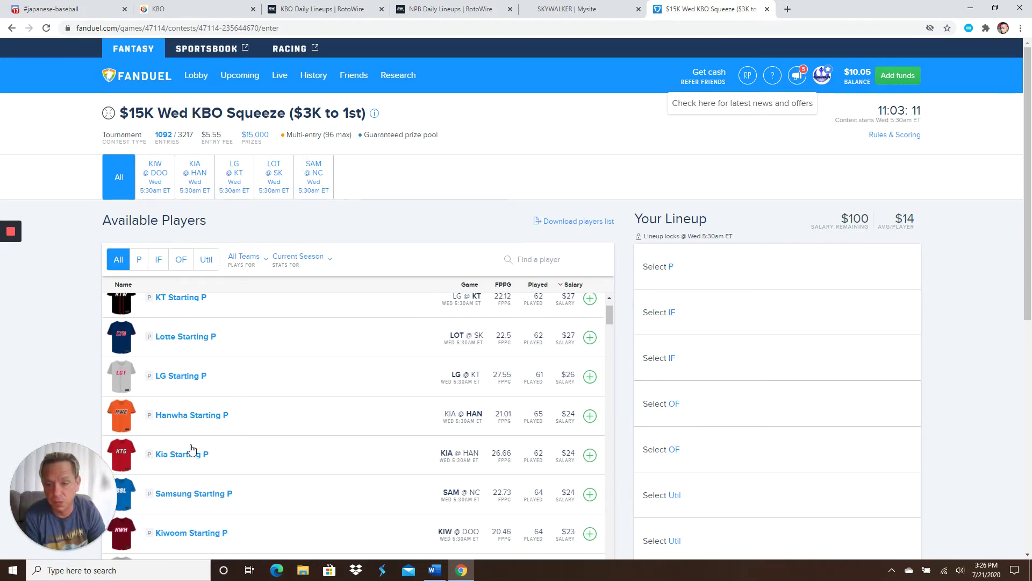
left_click(183, 455)
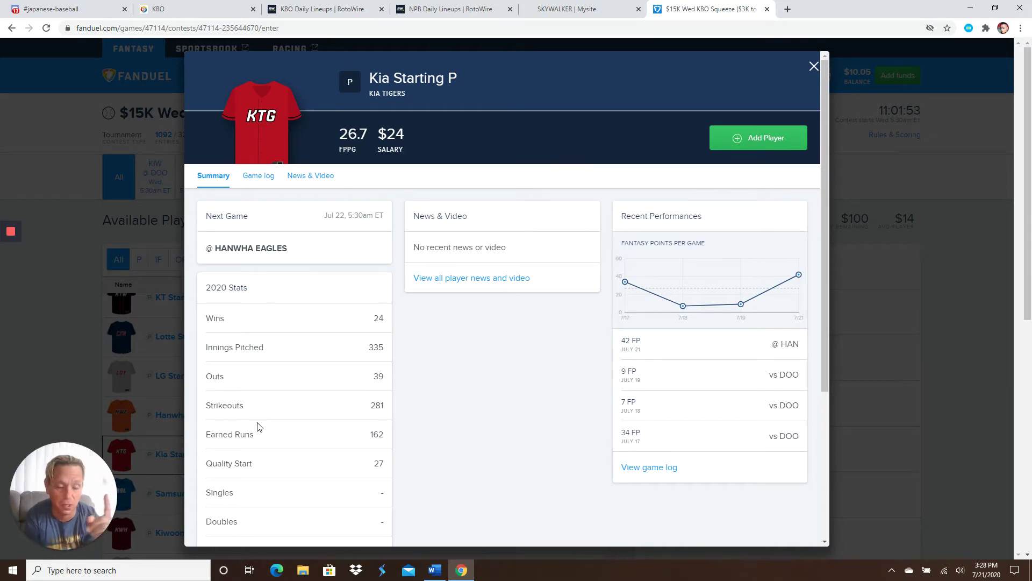
Add Kia Starting P ($24) to the lineup, leaving $76 salary remaining.
left_click(758, 138)
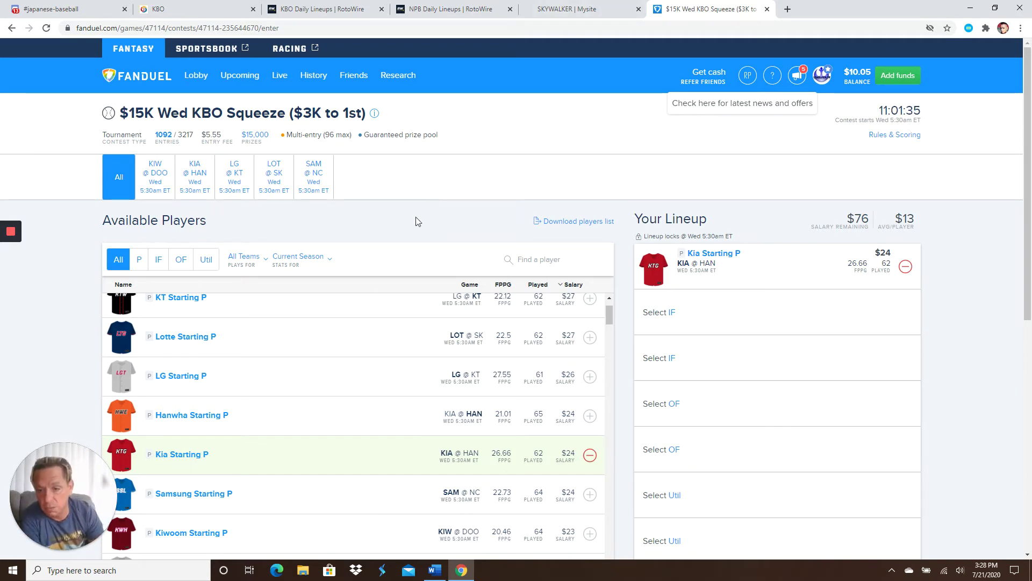
scroll(282, 357, "up", 1)
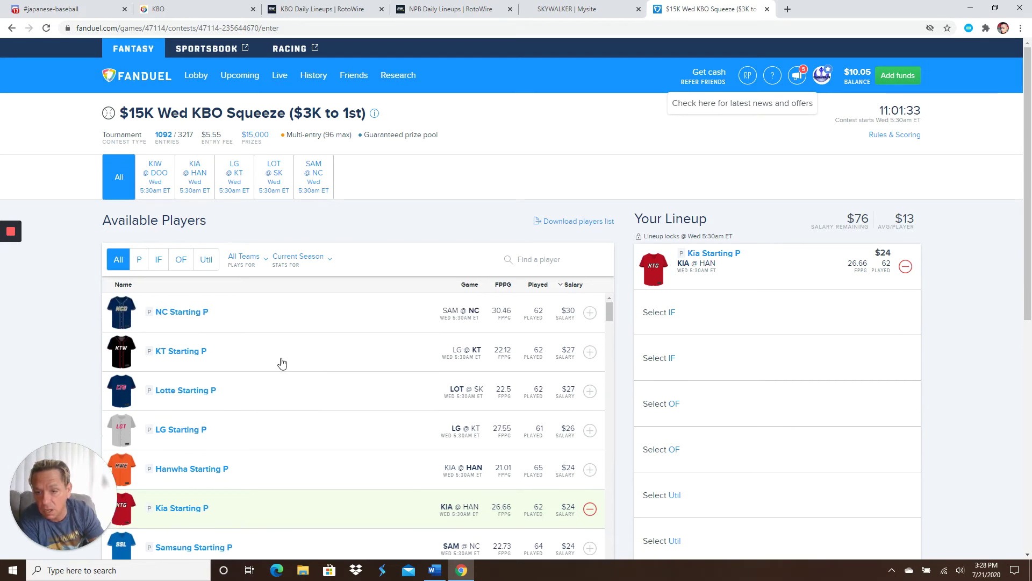
scroll(283, 362, "down", 4)
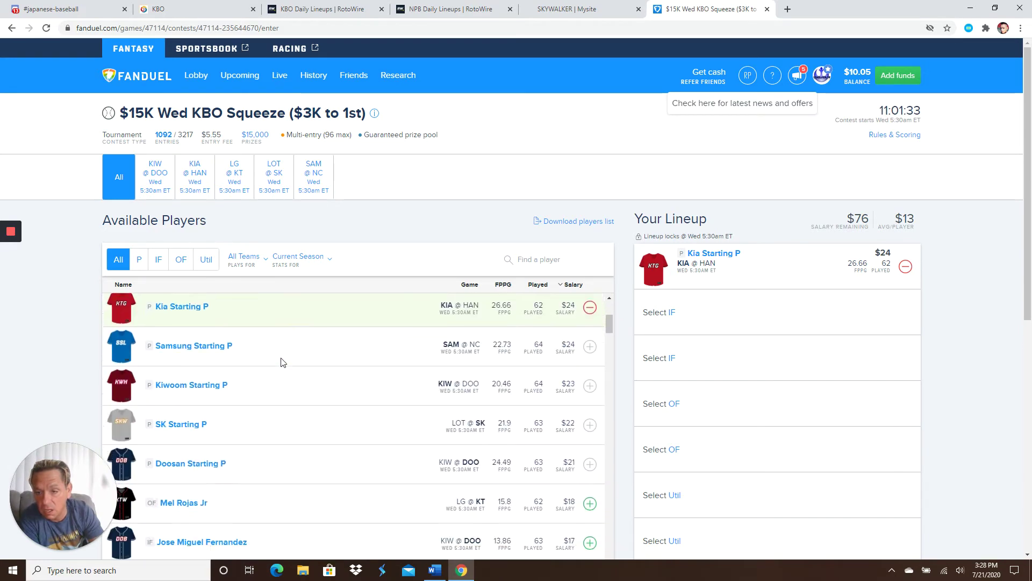
Remove Kia Starting P, filter to pitchers, and open the SK Starting P card ($22, 21.9 FPPG).
left_click(905, 266)
scroll(387, 417, "up", 4)
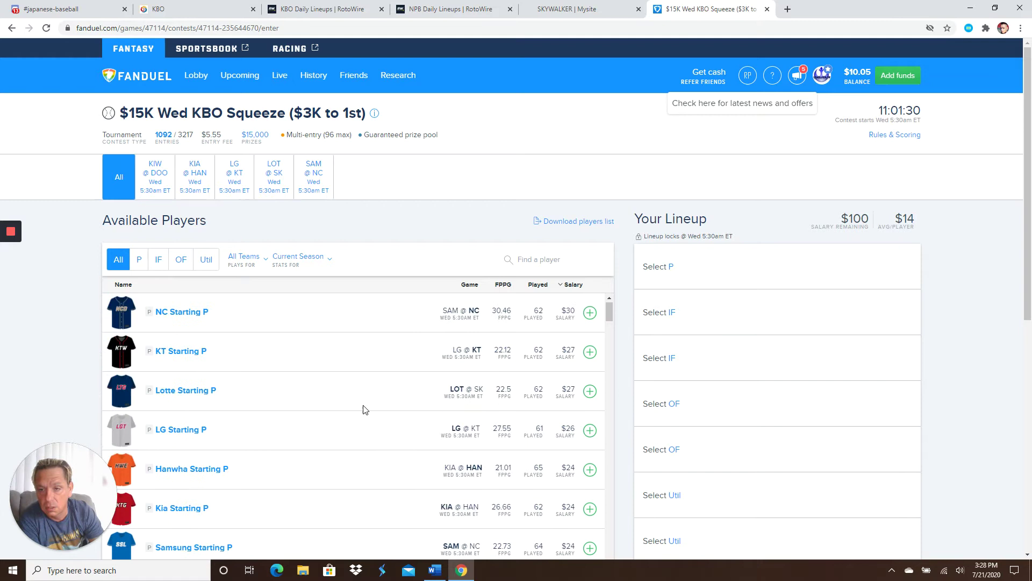
left_click(139, 259)
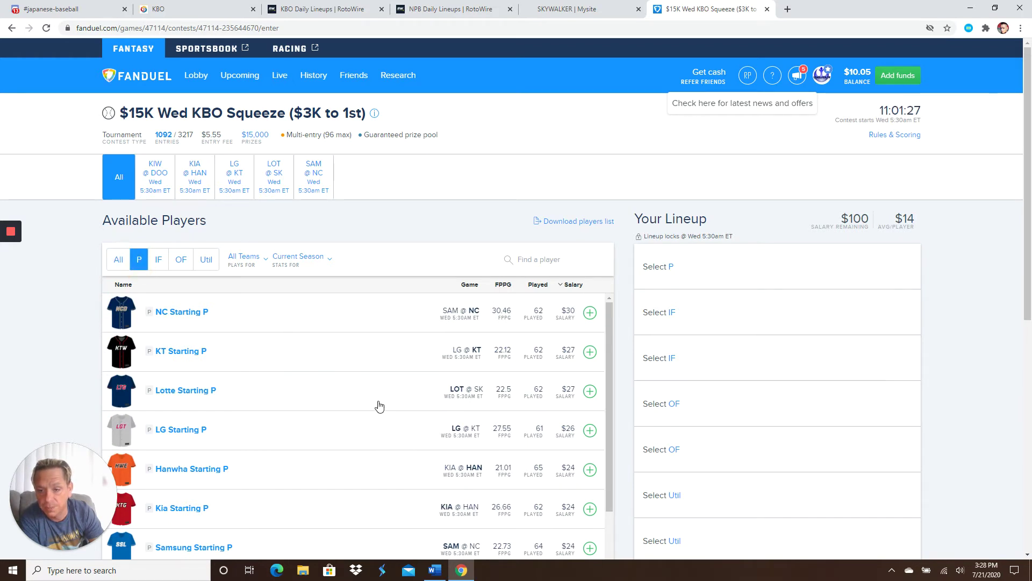
scroll(379, 406, "down", 1)
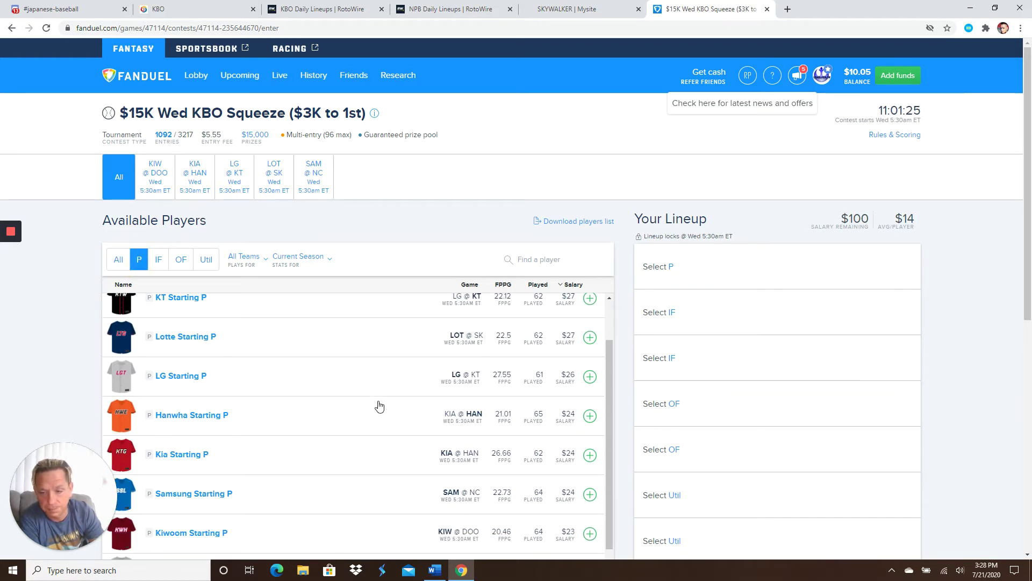
scroll(379, 406, "down", 1)
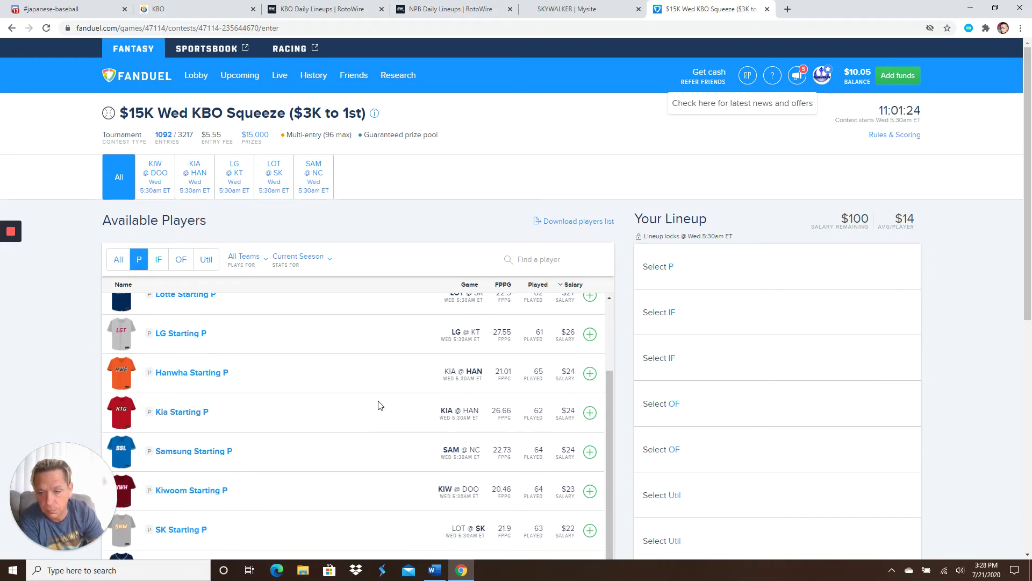
left_click(187, 531)
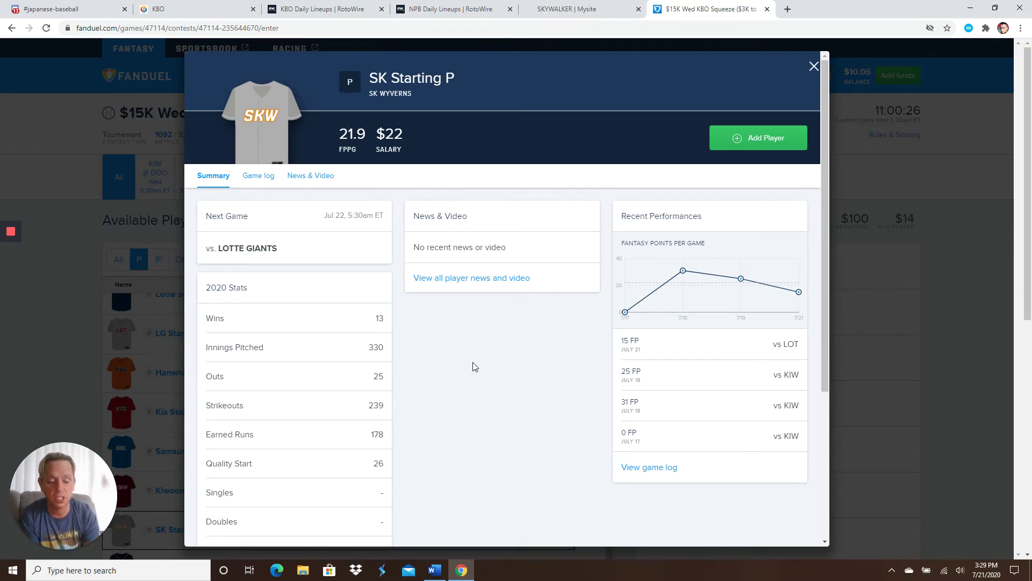
Add SK Starting P ($22) as pitcher, leaving $78 salary, then show all positions again.
left_click(758, 139)
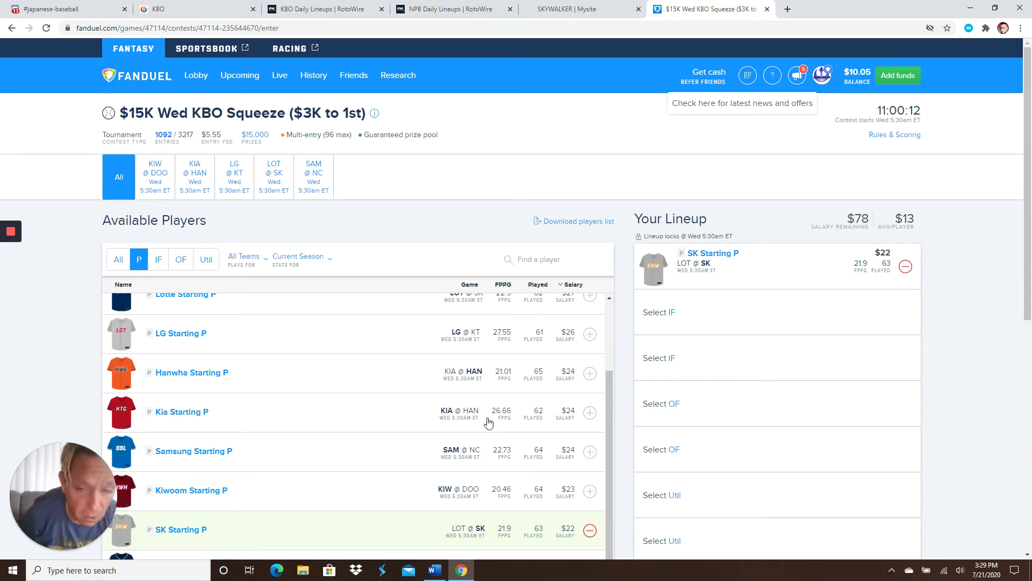
left_click(117, 260)
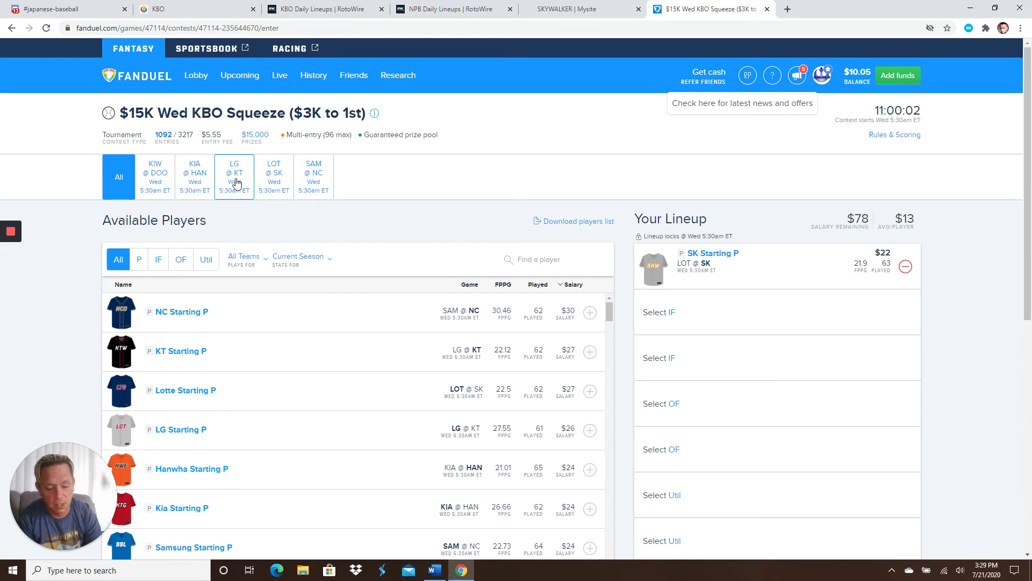
Filter to KIA @ HAN, review Brandon Barnes's $16 card and game log, then close it unadded.
left_click(207, 185)
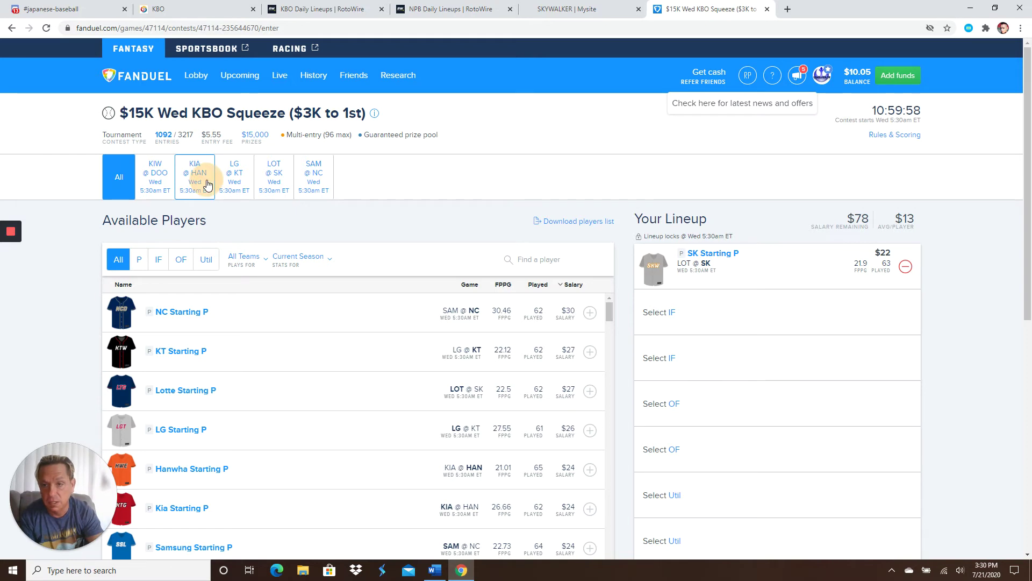
scroll(350, 398, "down", 2)
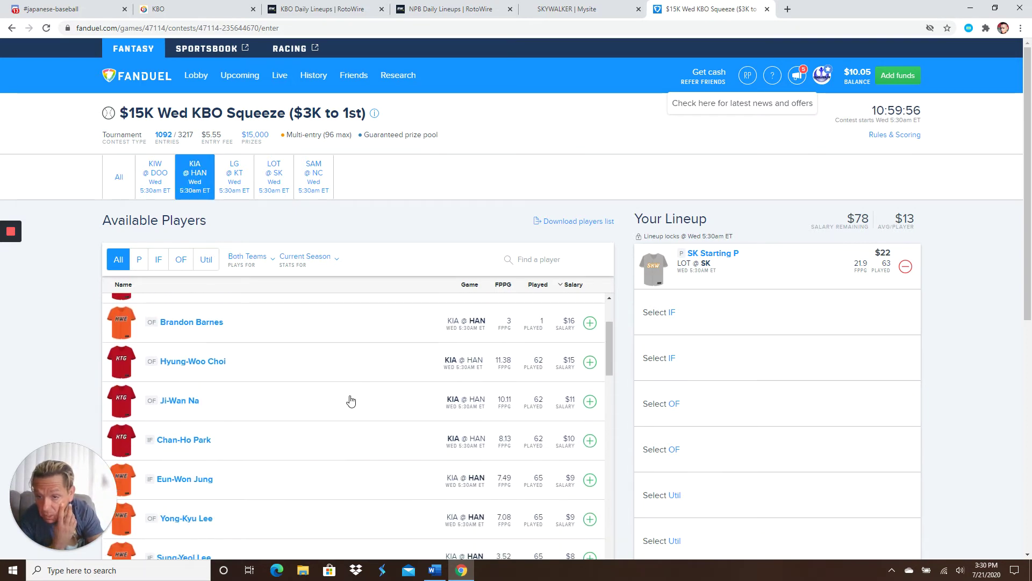
scroll(350, 399, "up", 2)
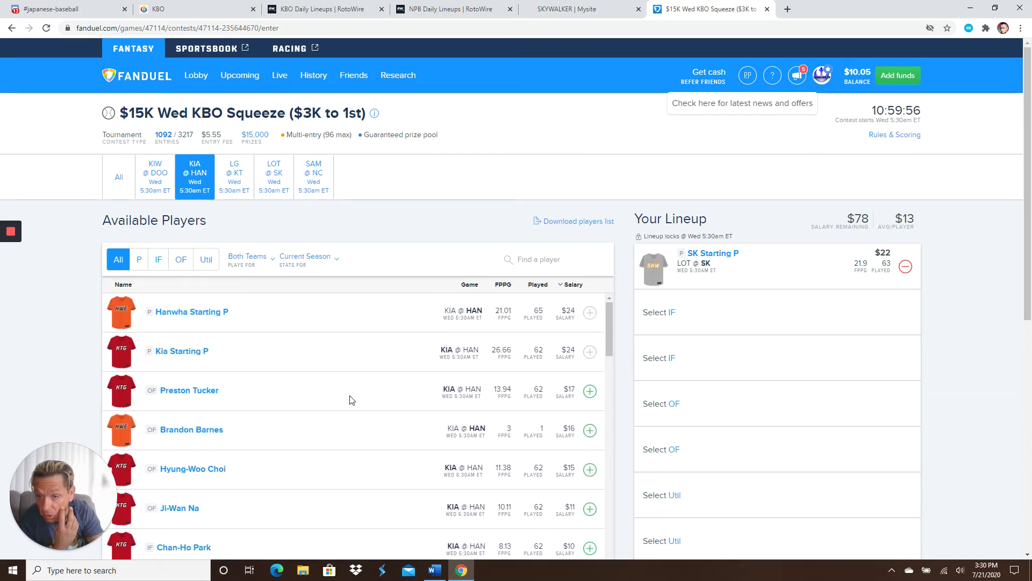
left_click(201, 430)
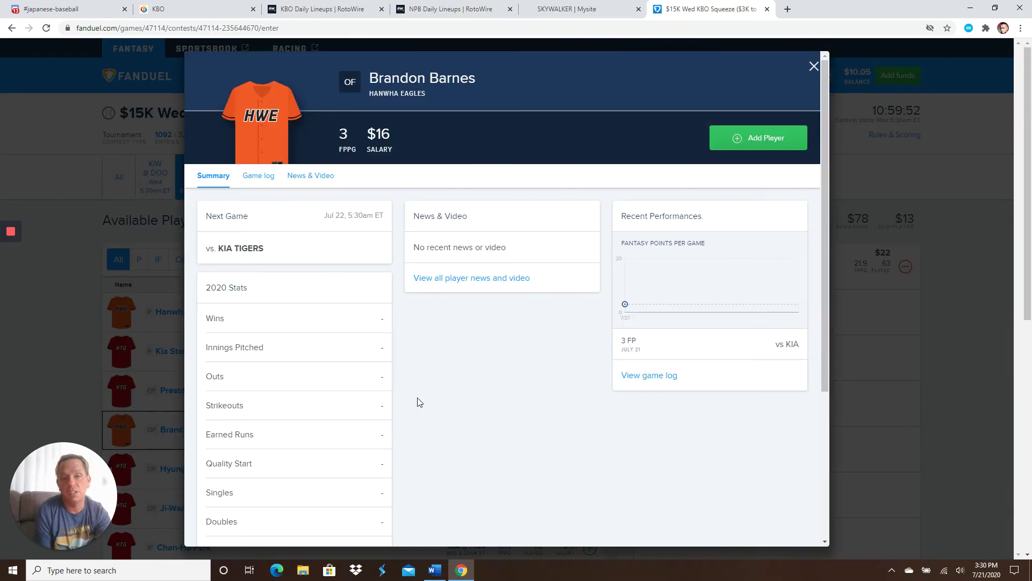
left_click(255, 177)
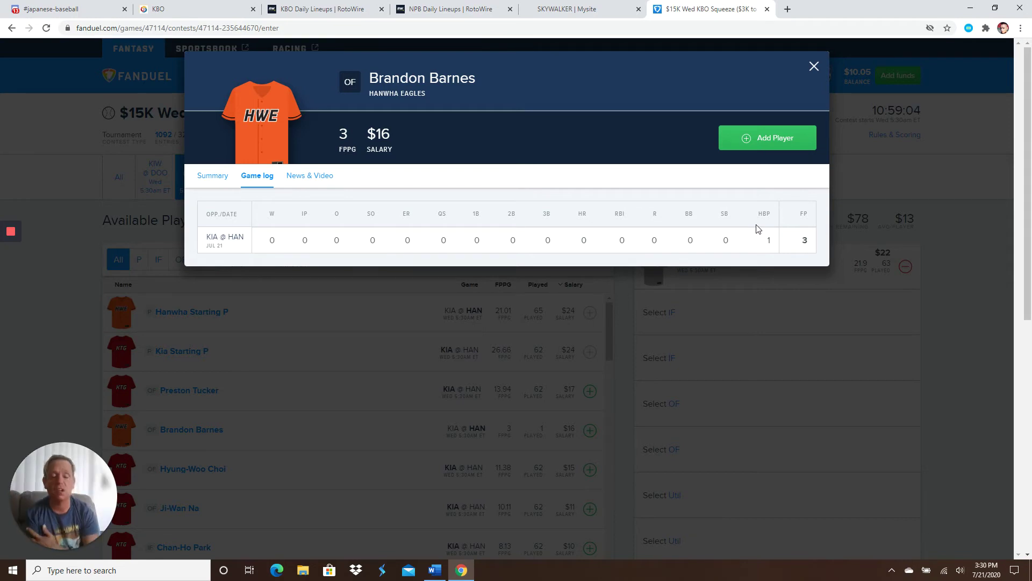
left_click(814, 68)
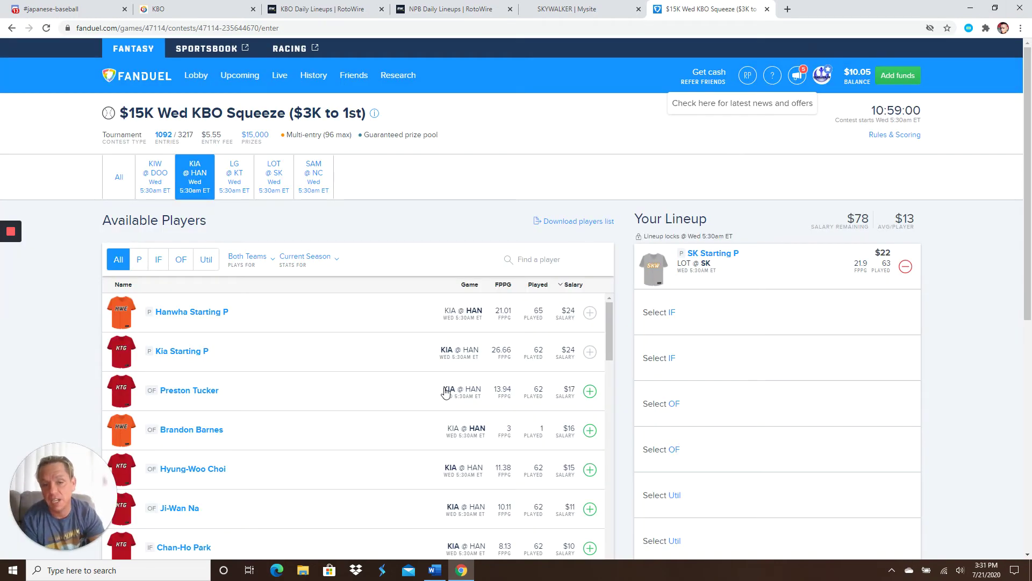
Switch the player pool from all games to LOT @ SK and scroll down toward Jamie Romak.
left_click(118, 177)
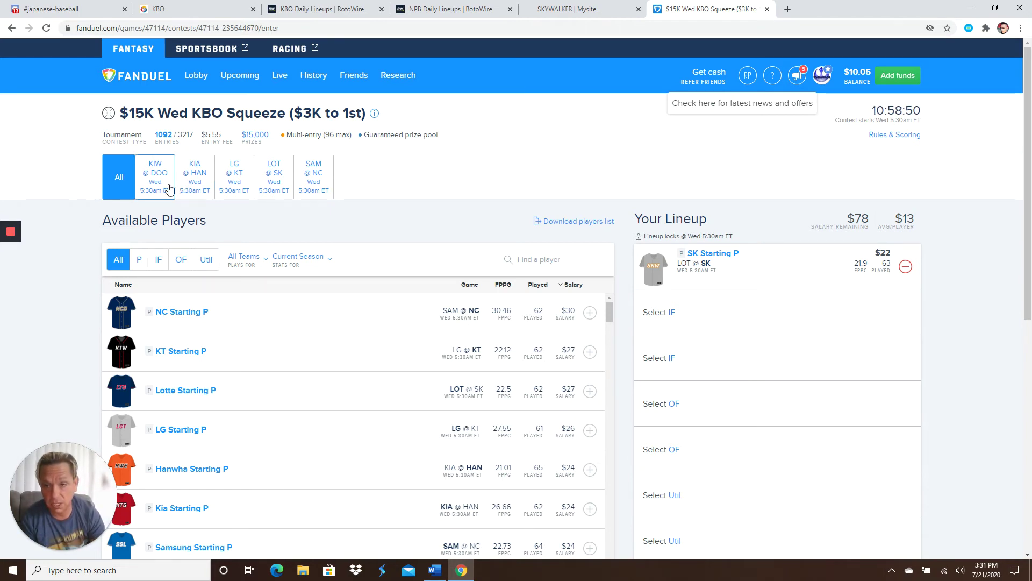
left_click(272, 184)
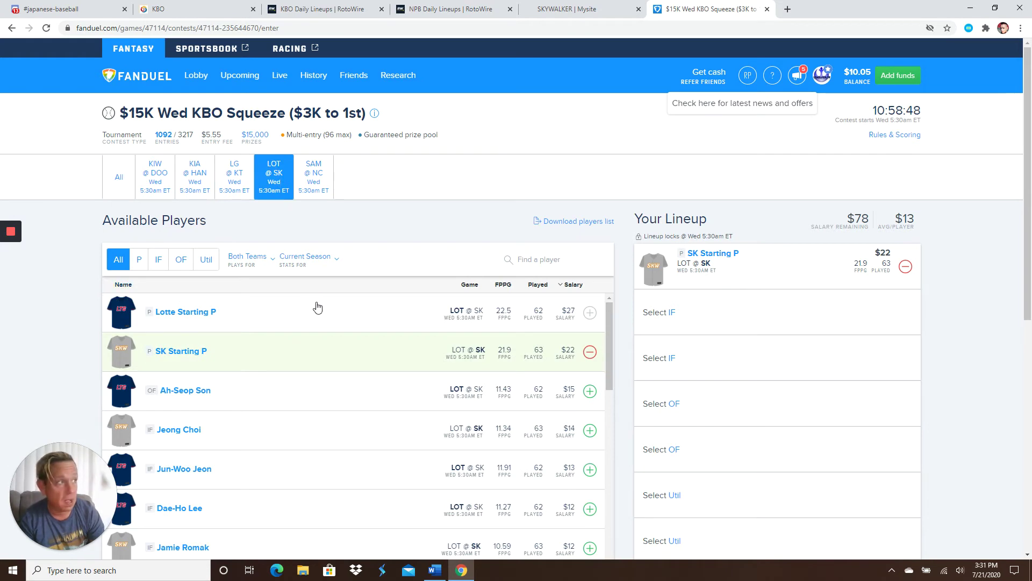
scroll(329, 380, "down", 1)
scroll(331, 382, "down", 3)
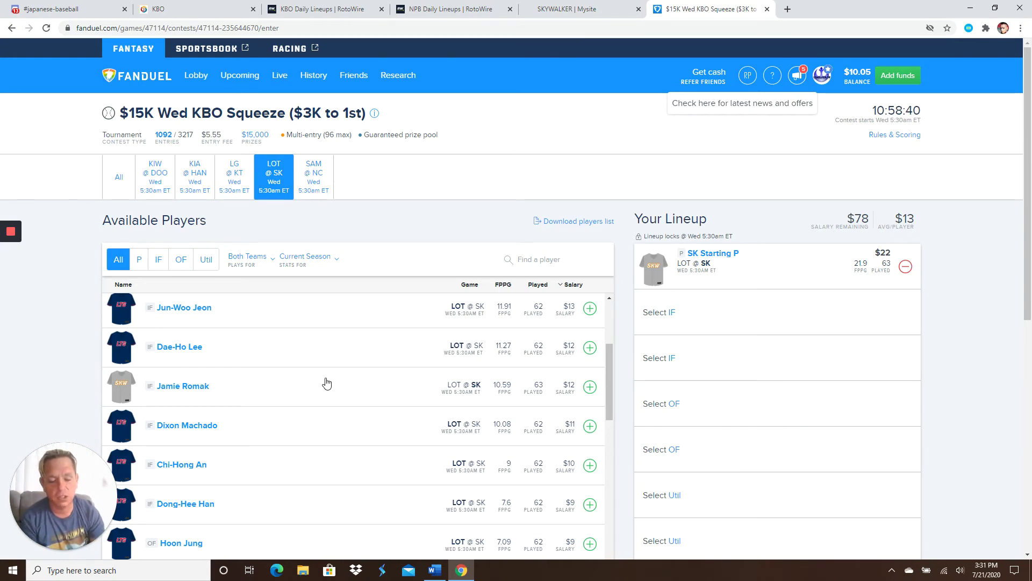
Check Jamie Romak's card and game log, then add him to the lineup at $12.
left_click(203, 393)
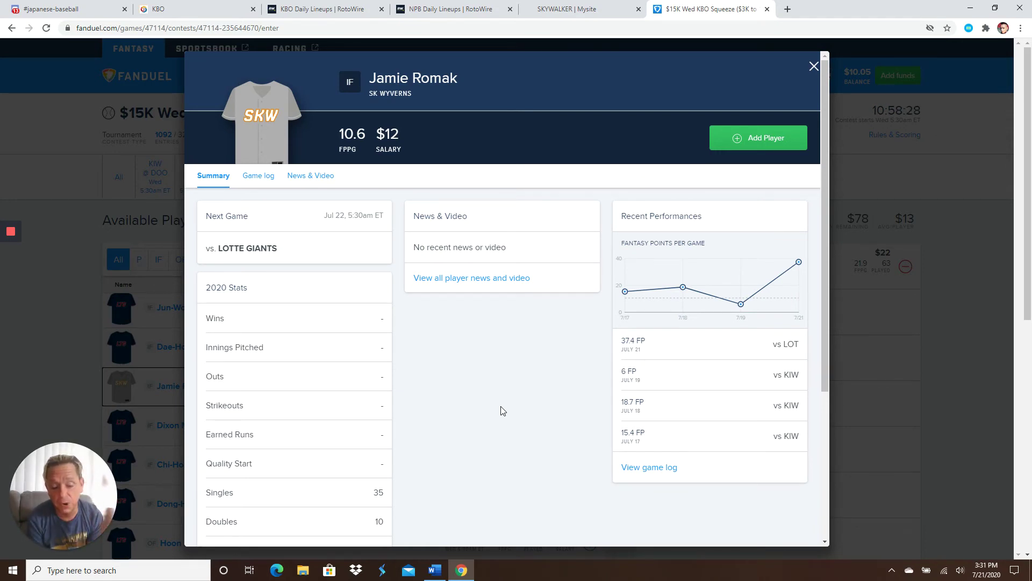
left_click(252, 178)
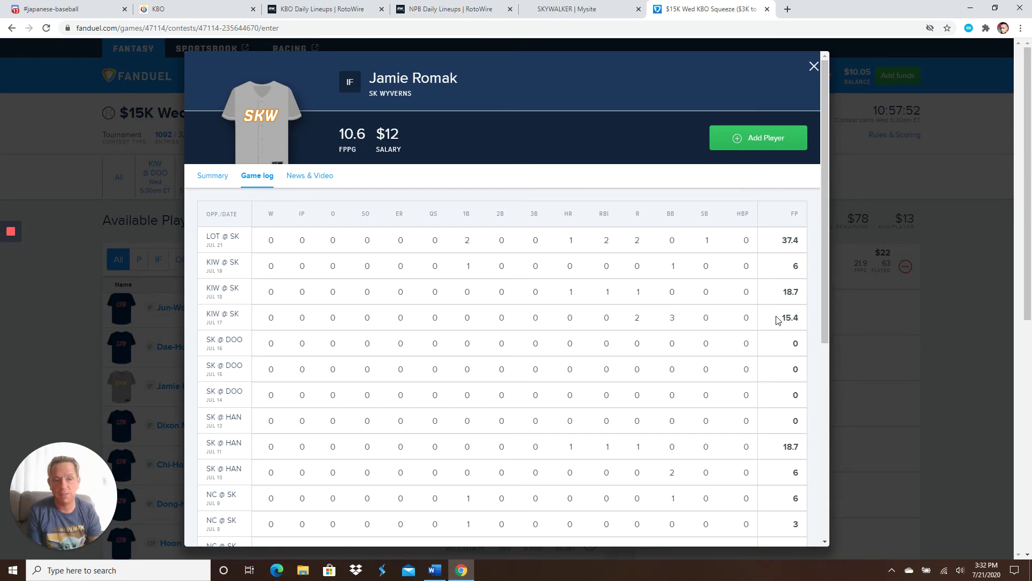
left_click(757, 138)
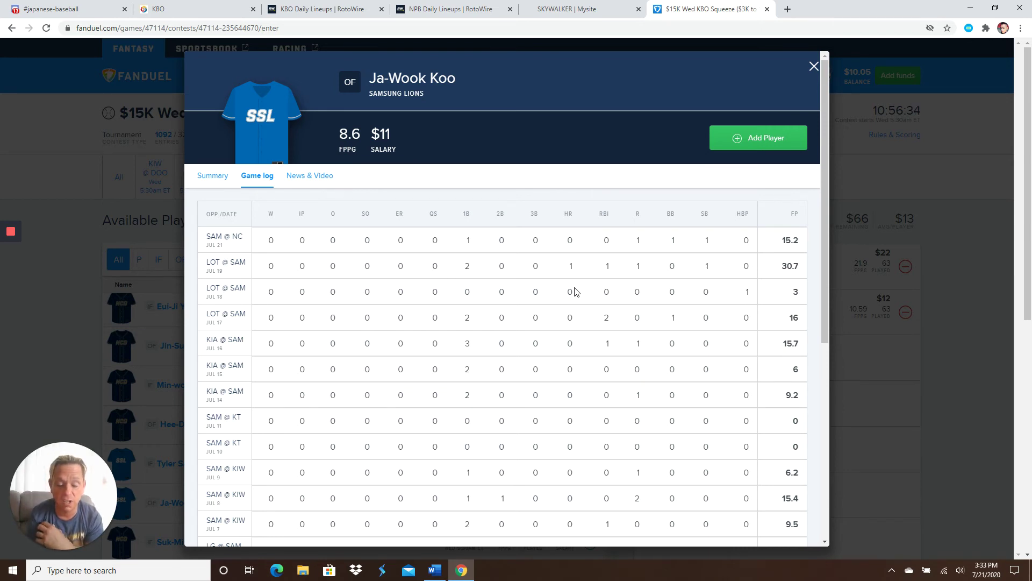
Add Ja-Wook Koo ($11) to an outfield spot, leaving $55 salary remaining.
left_click(750, 140)
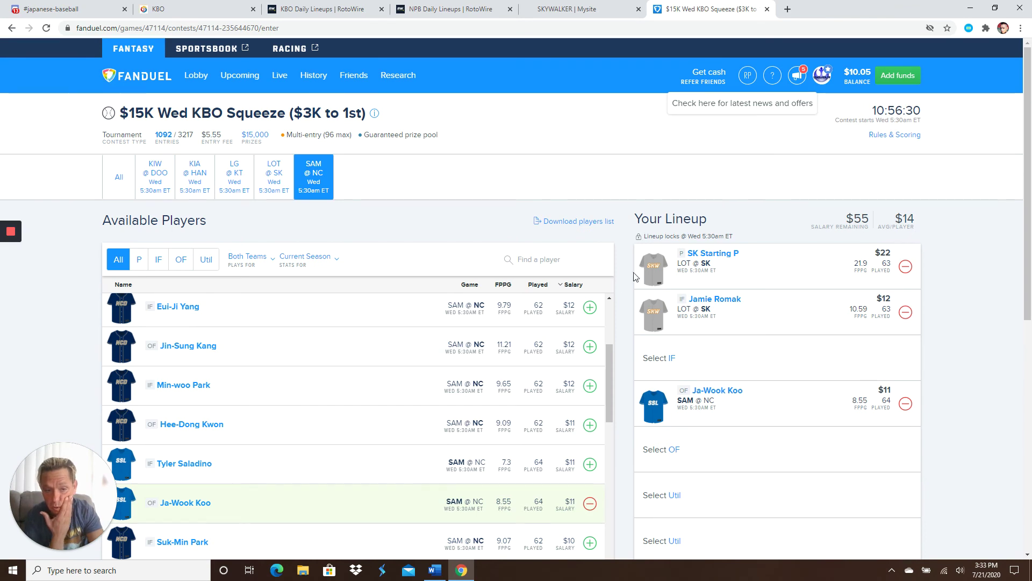
scroll(463, 398, "down", 1)
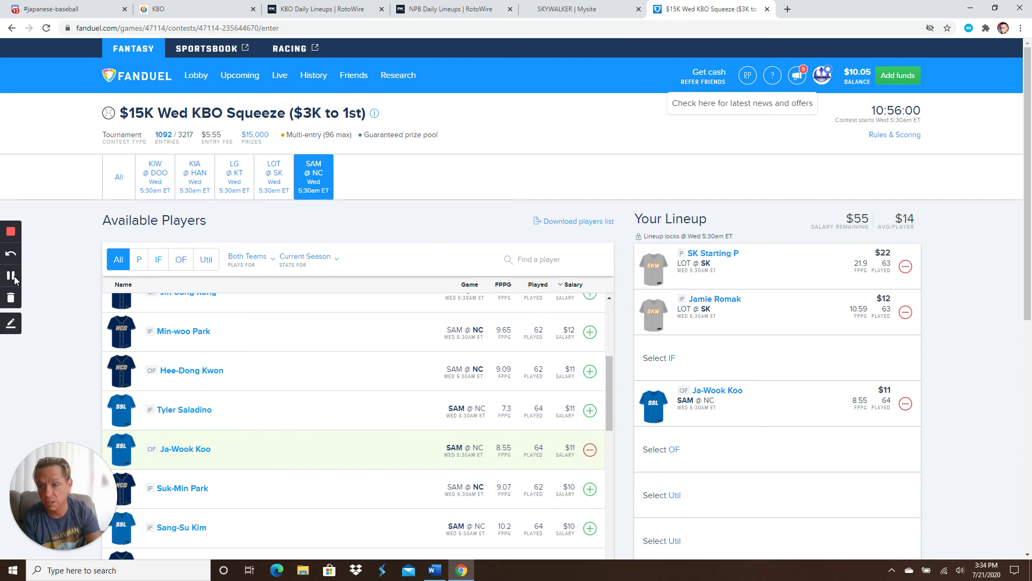
Open Soo-Bin Jung's card and add him at $9, leaving $46 salary remaining.
left_click(10, 275)
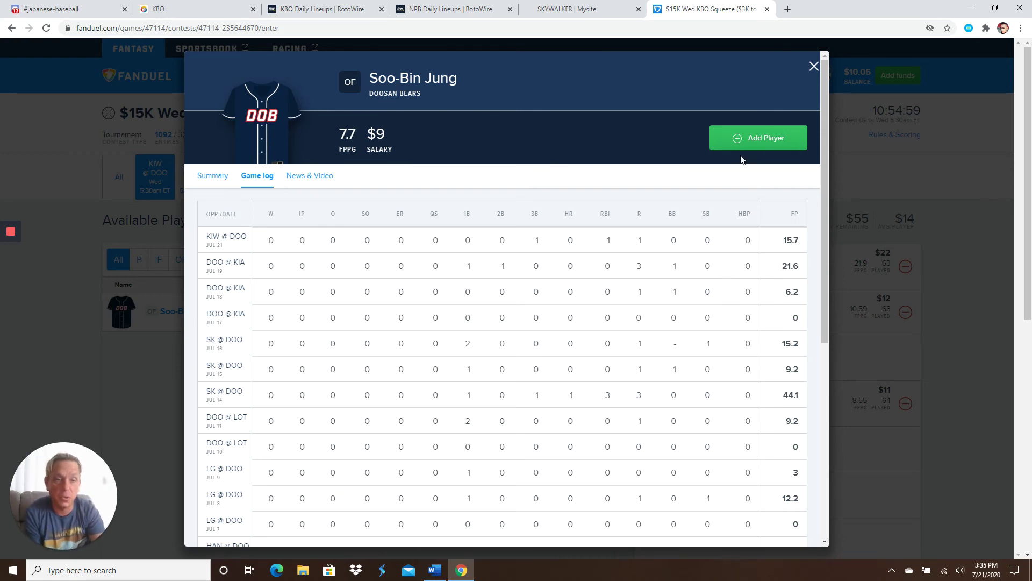
left_click(753, 140)
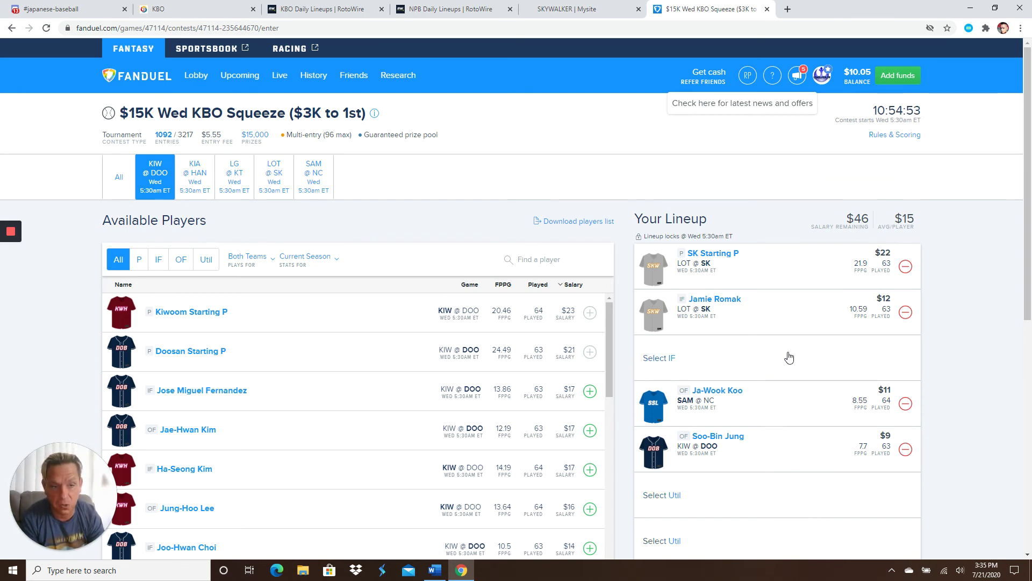
scroll(786, 355, "down", 2)
scroll(788, 325, "down", 2)
scroll(789, 325, "up", 2)
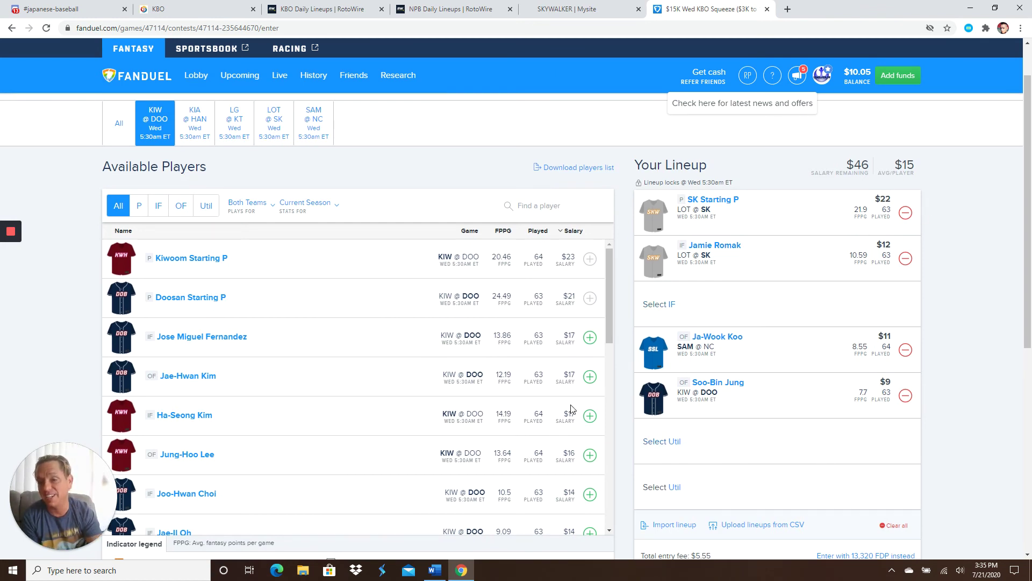
Filter to LG @ KT, check Mel Rojas Jr's game log, and add him at $18.
scroll(326, 329, "up", 1)
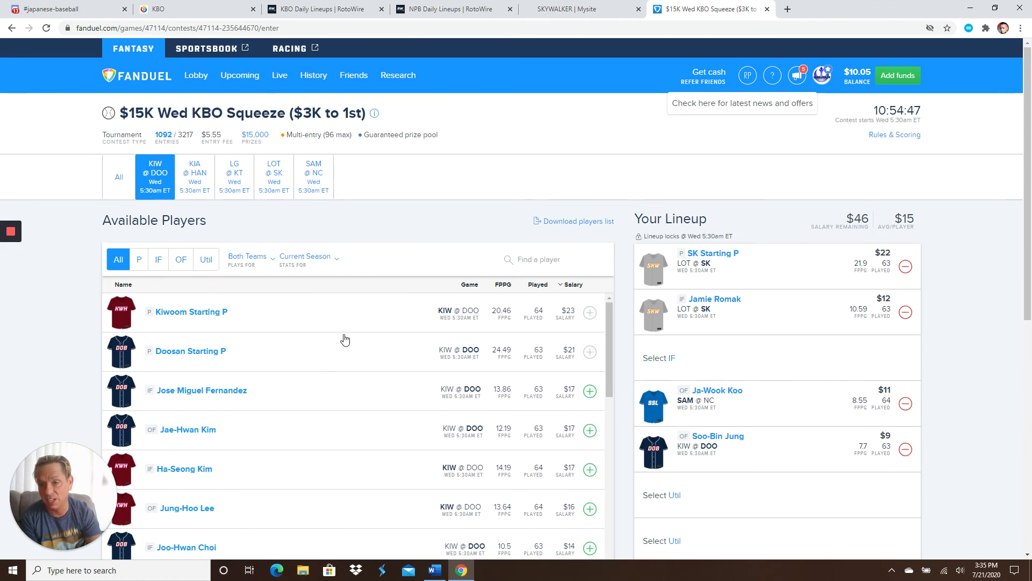
left_click(230, 183)
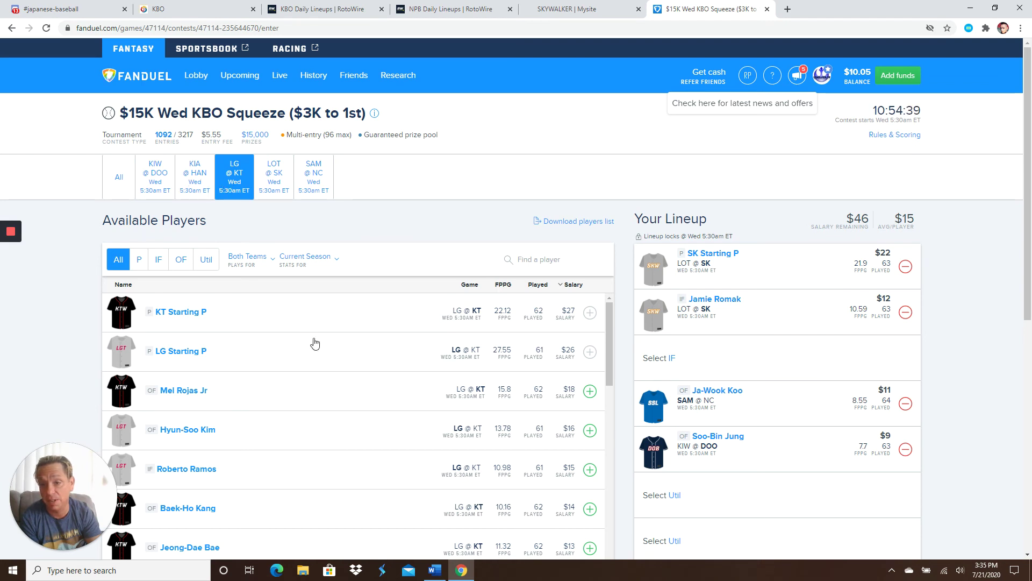
scroll(334, 385, "down", 2)
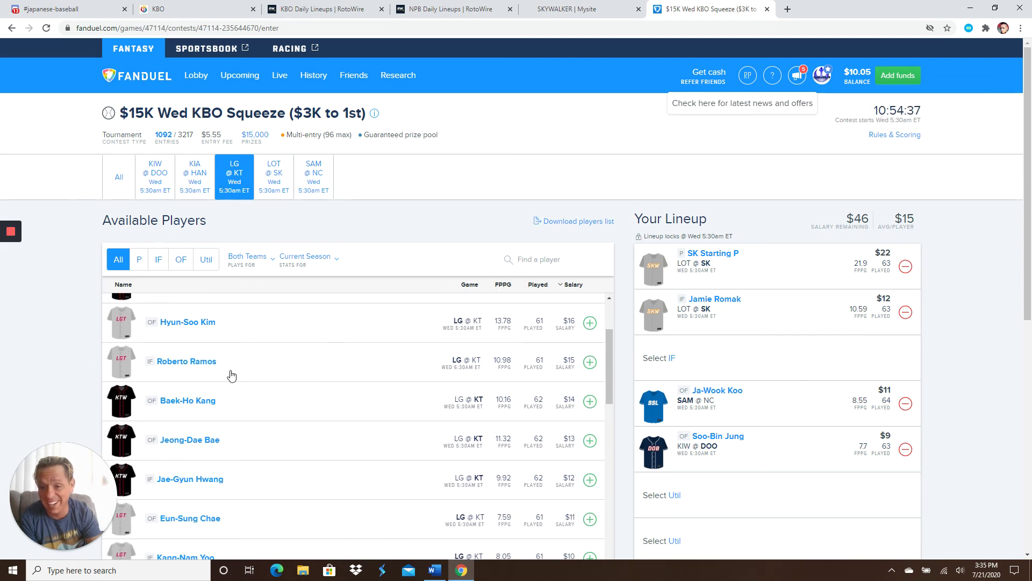
scroll(231, 377, "up", 2)
left_click(203, 391)
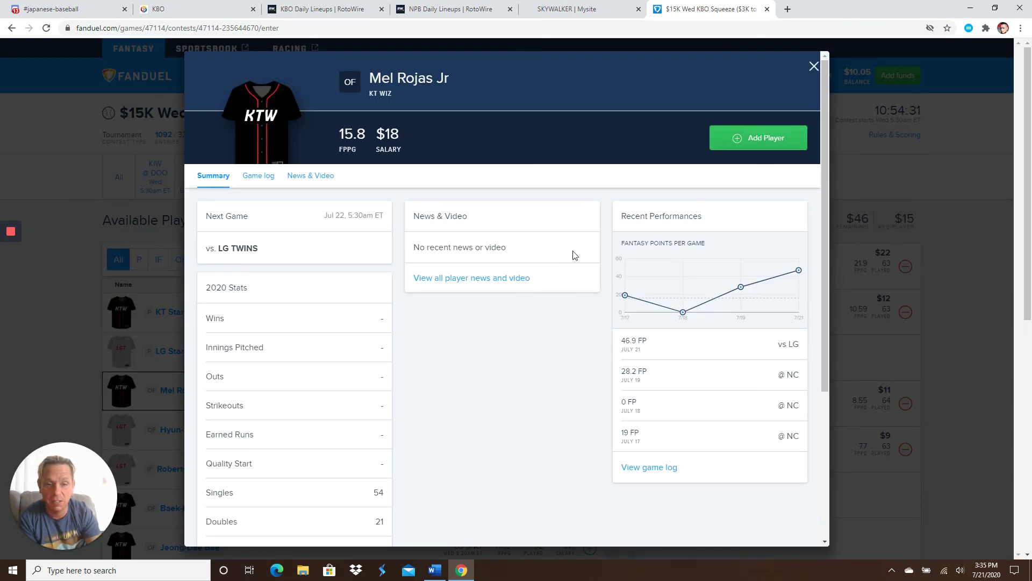
left_click(265, 178)
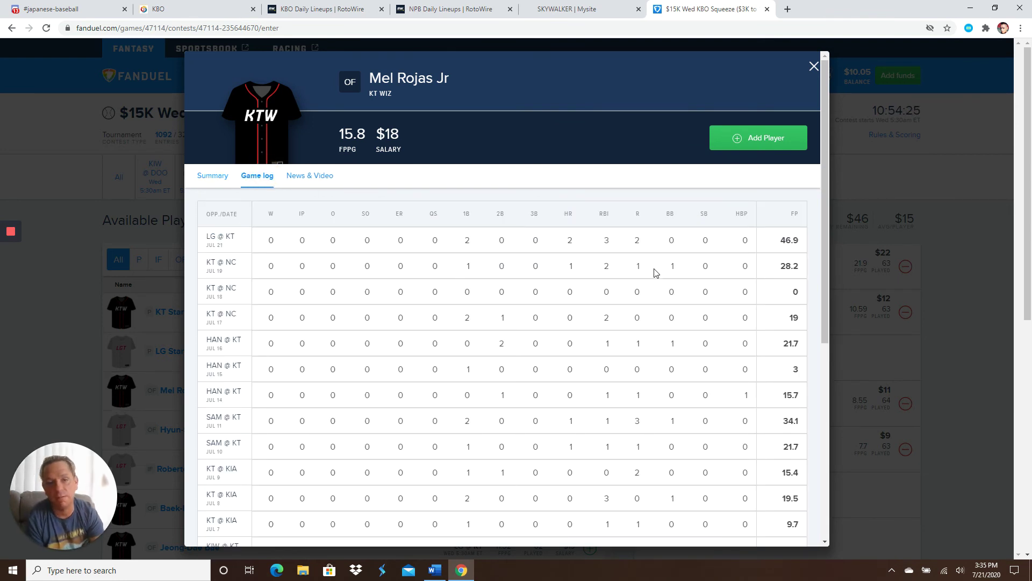
left_click(764, 138)
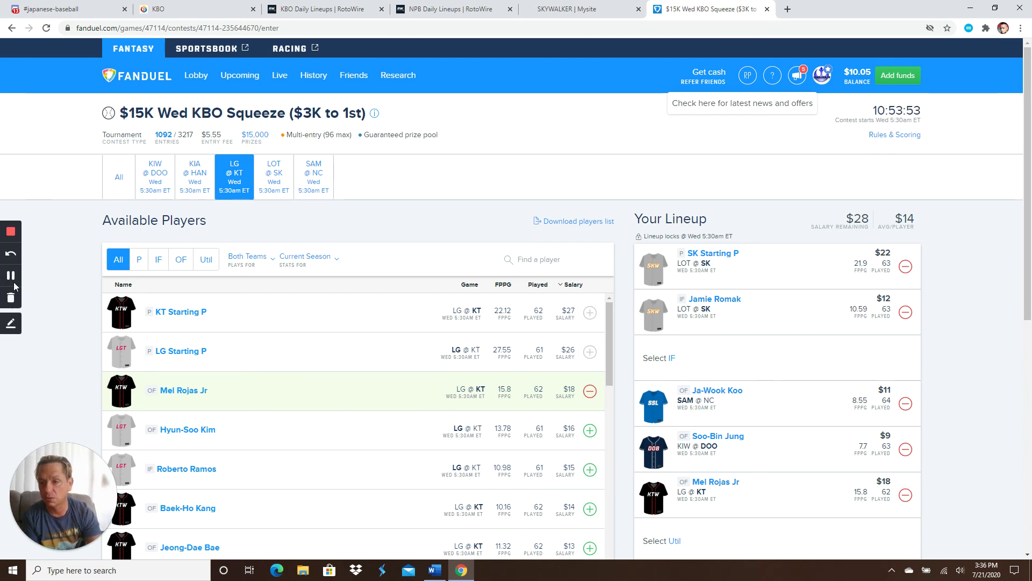
Leave the five-player lineup and switch to the KBO schedule and standings page.
left_click(10, 276)
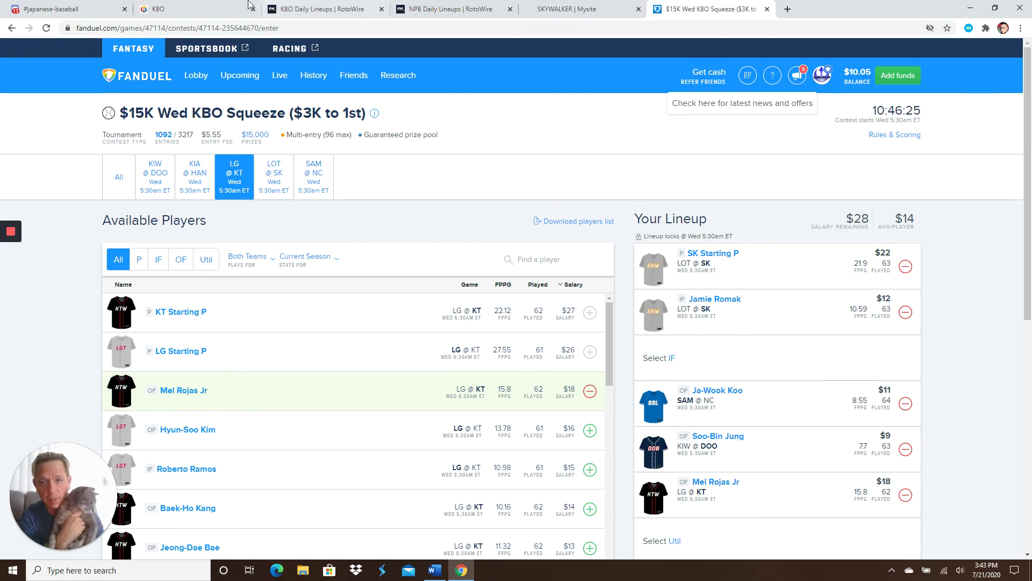
left_click(161, 9)
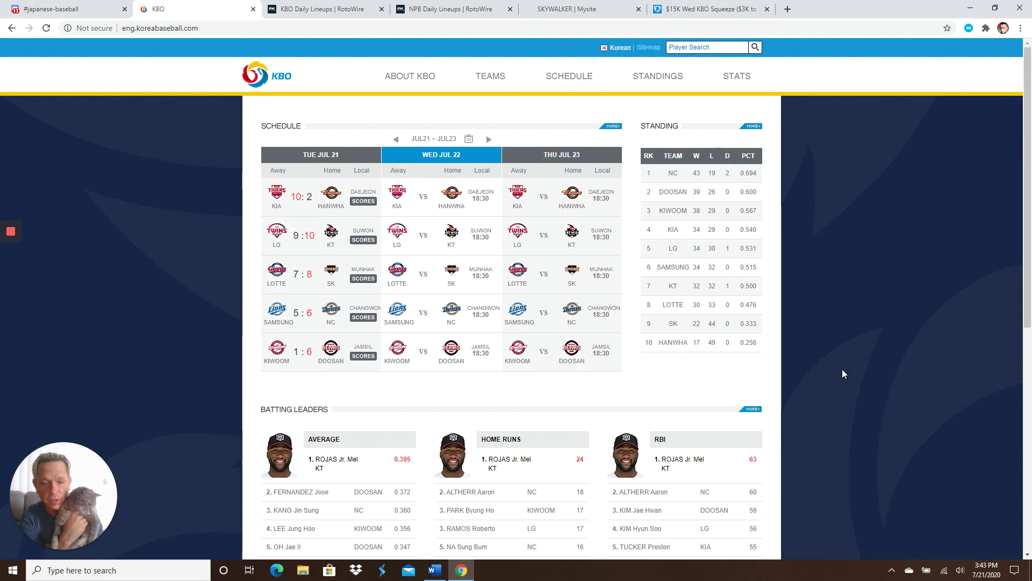
Scroll the KBO home page down to the standings, with NC leading at 43-19.
scroll(846, 369, "down", 1)
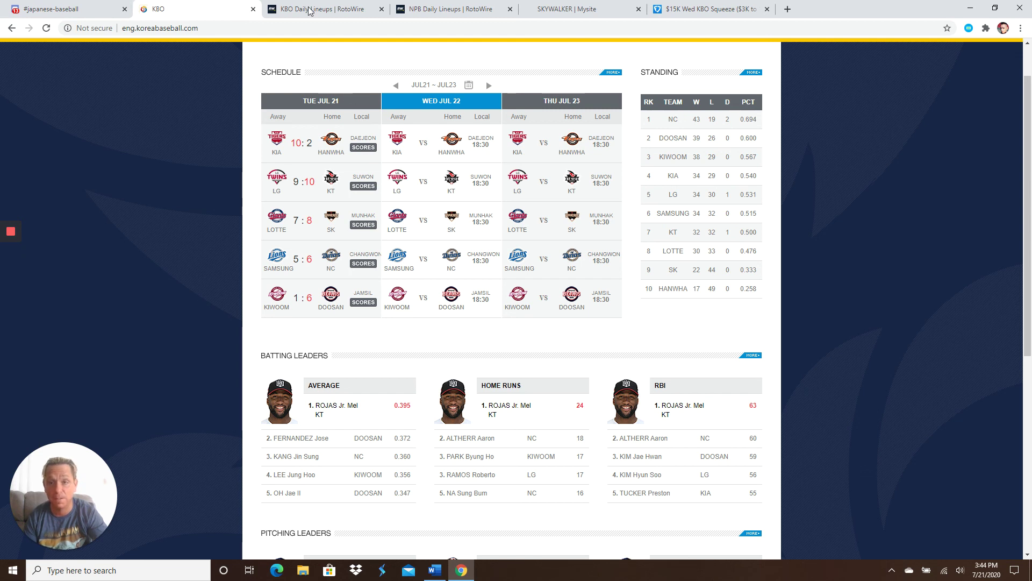
left_click(580, 9)
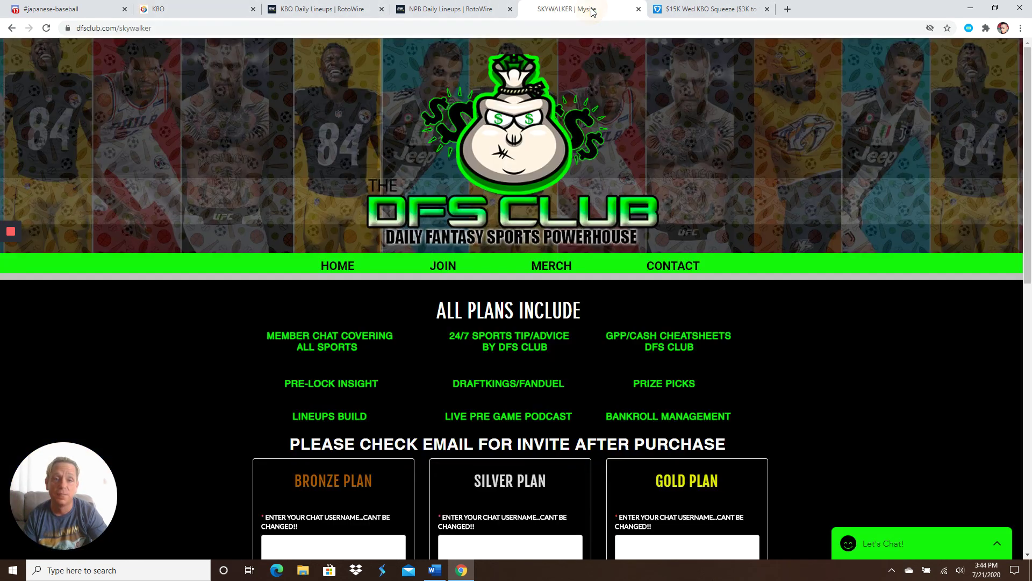
scroll(876, 398, "down", 4)
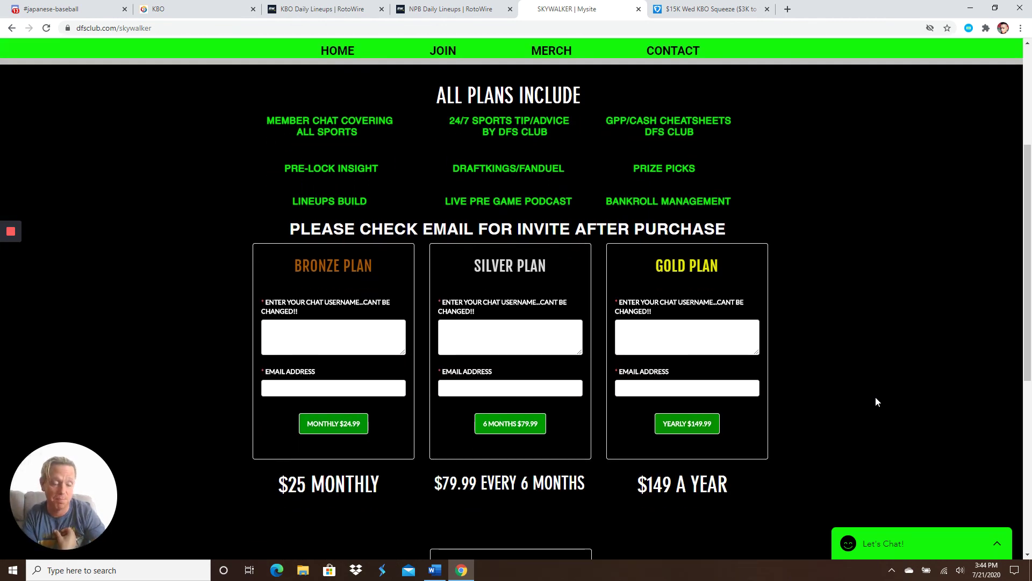
scroll(876, 398, "down", 4)
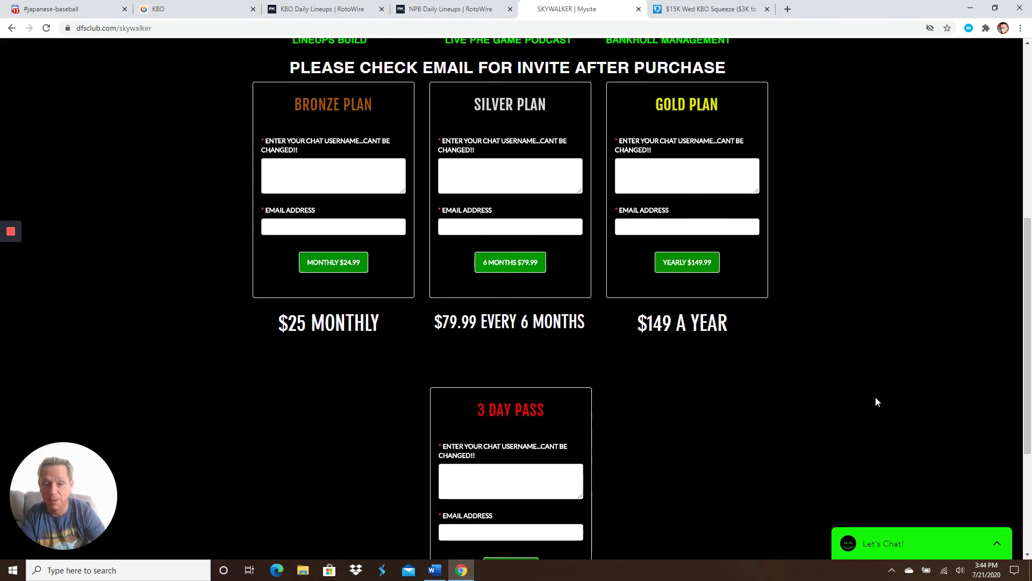
scroll(876, 398, "up", 6)
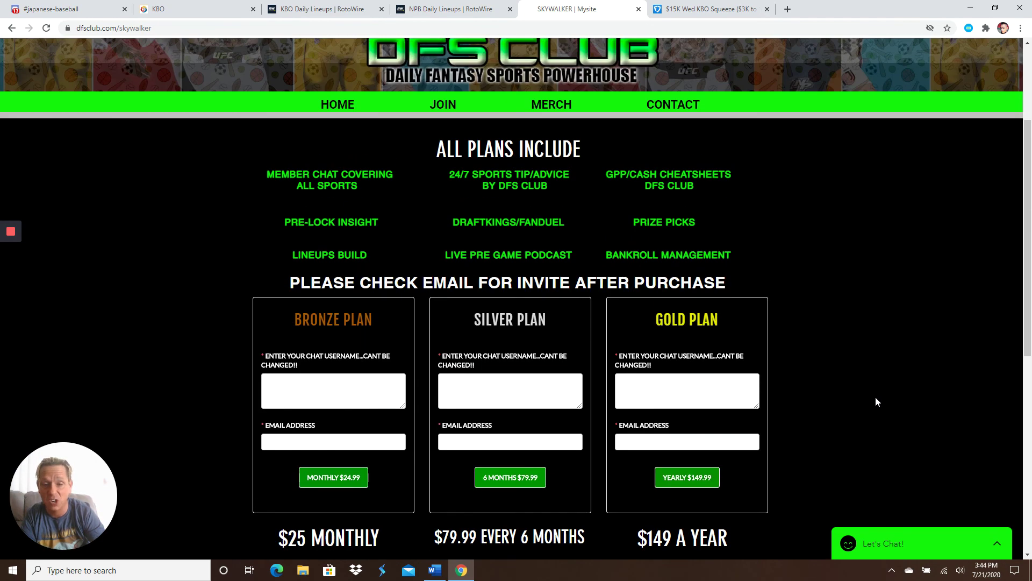
scroll(876, 397, "up", 3)
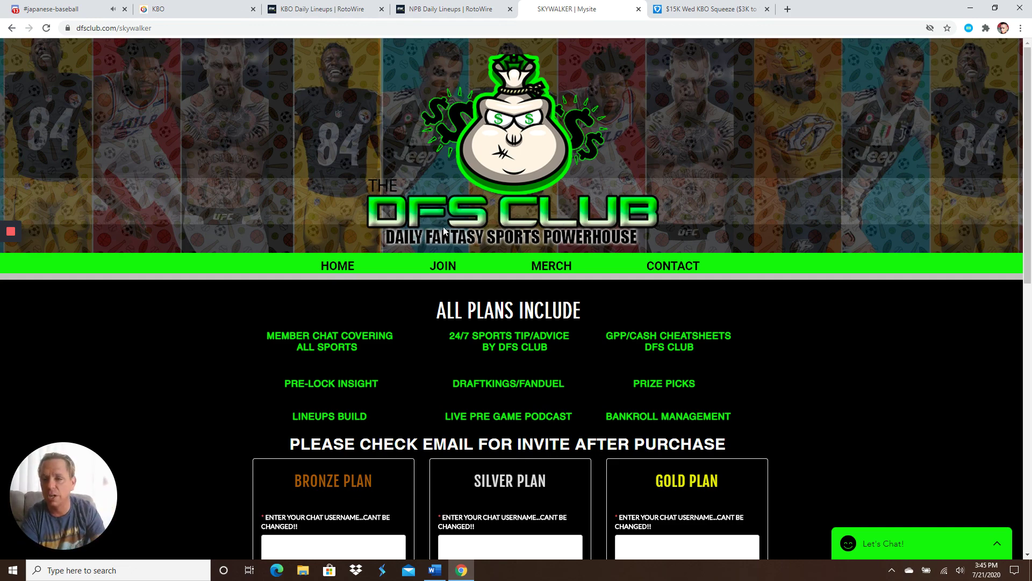
mouse_move(11, 232)
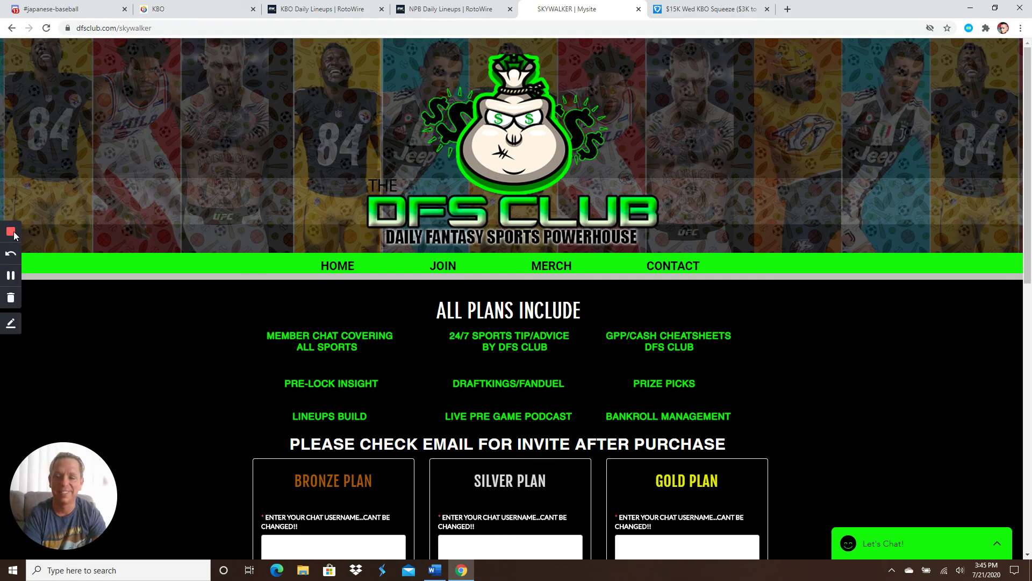